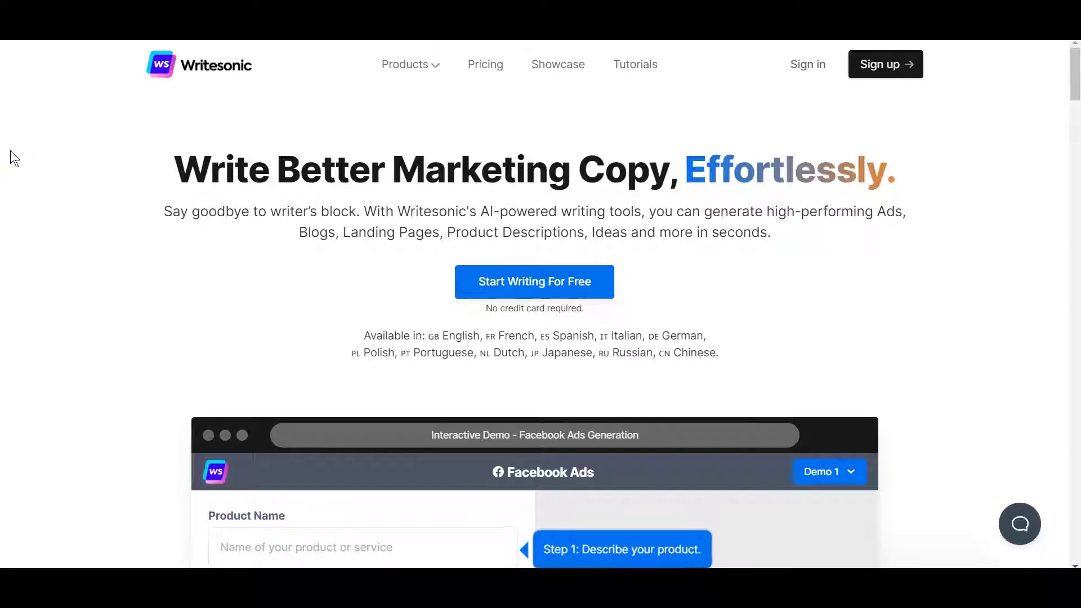
{"action": "scroll", "coordinate": [37, 139], "scroll_direction": "down", "scroll_amount": 10}
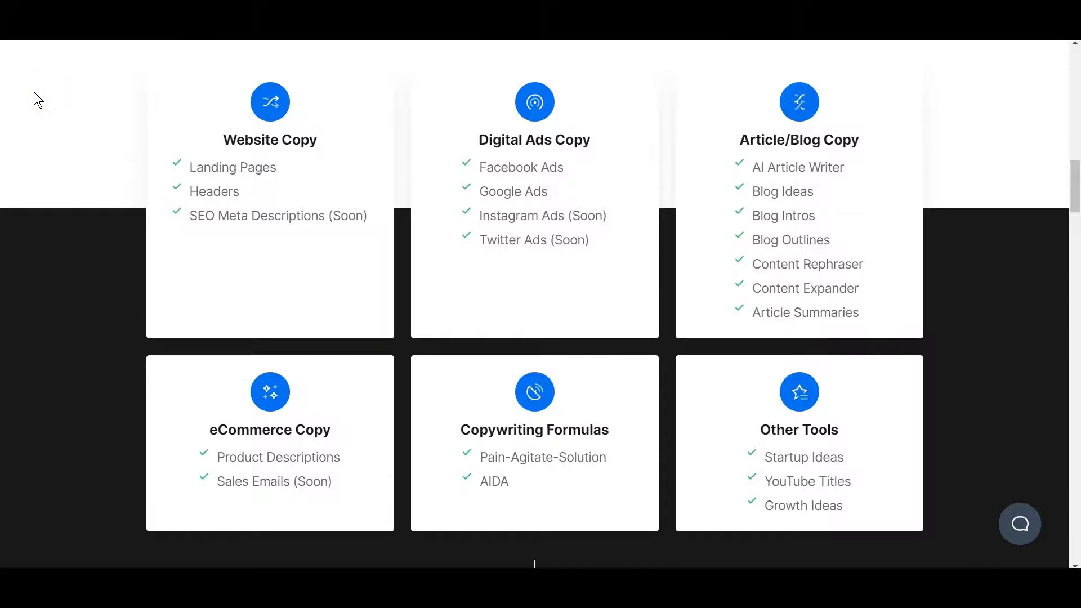
{"action": "scroll", "coordinate": [18, 178], "scroll_direction": "down", "scroll_amount": 5}
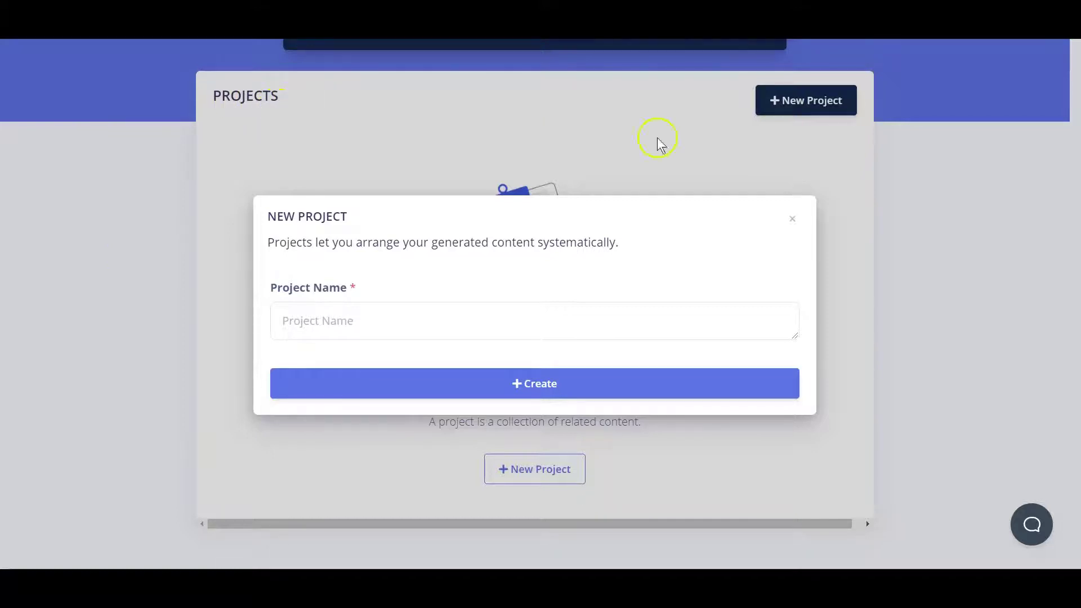
Step: Name the new project 'YT titles' and create it
{"action": "left_click", "coordinate": [368, 327]}
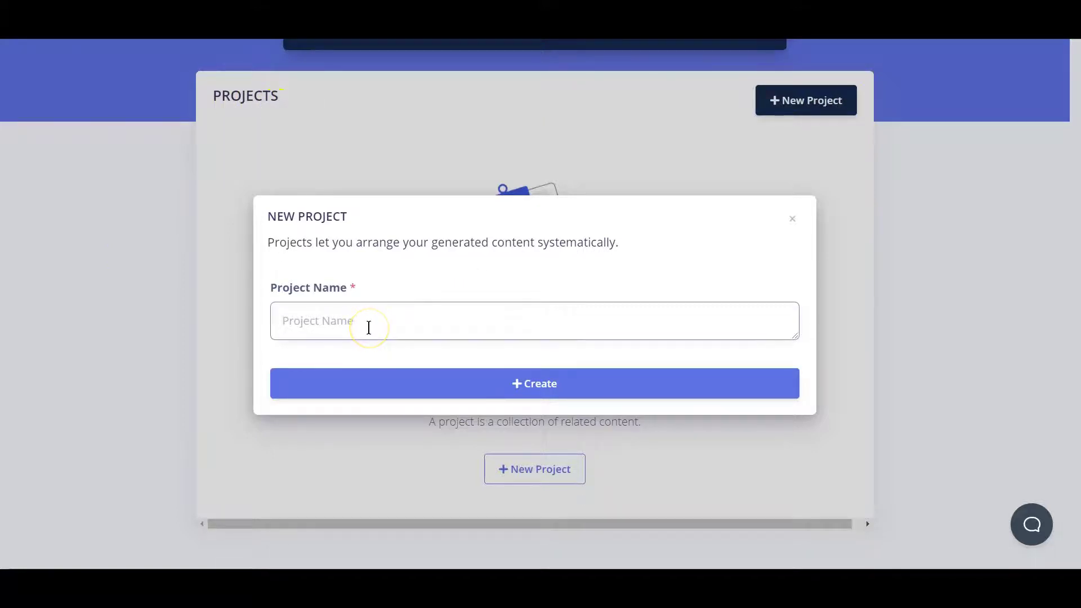
{"action": "type", "text": "YT title"}
{"action": "type", "text": "s"}
{"action": "left_click", "coordinate": [526, 391]}
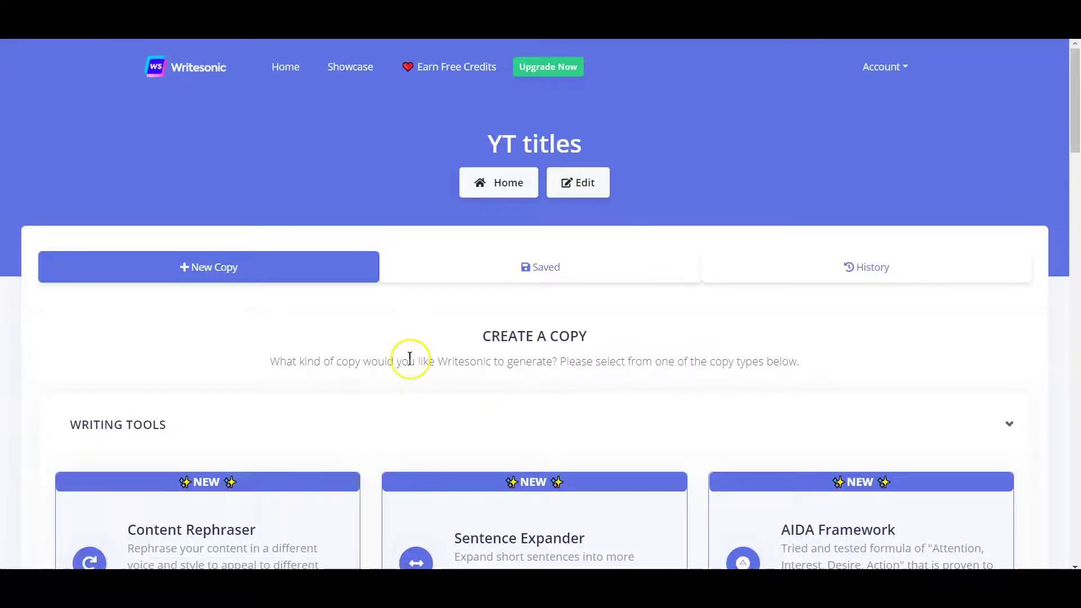
{"action": "scroll", "coordinate": [318, 329], "scroll_direction": "down", "scroll_amount": 2}
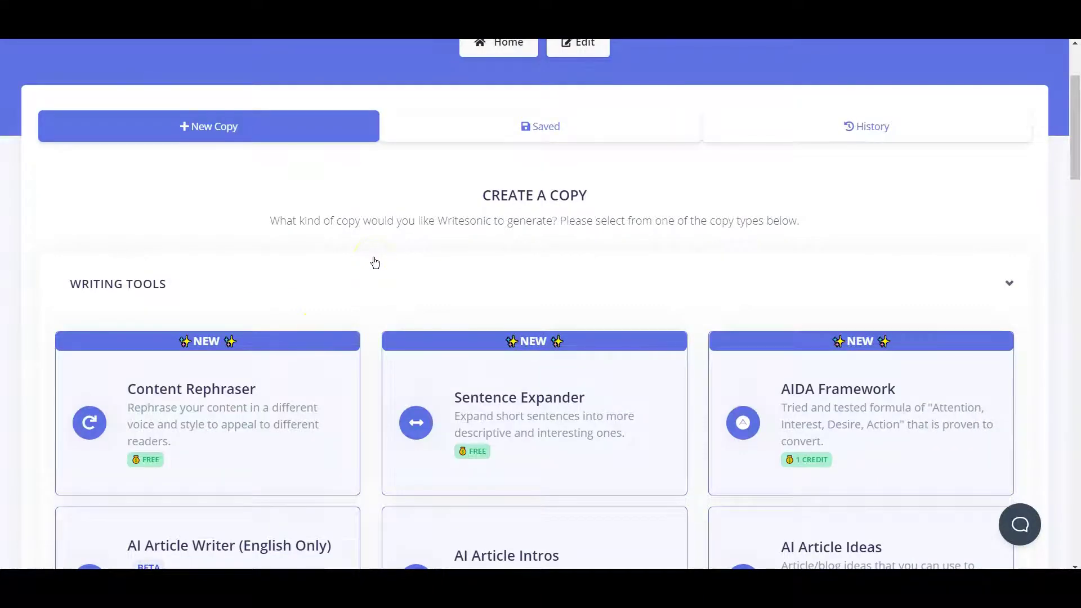
Step: Browse the copy types down to Other Tools and open YouTube Video Titles
{"action": "left_click", "coordinate": [382, 250]}
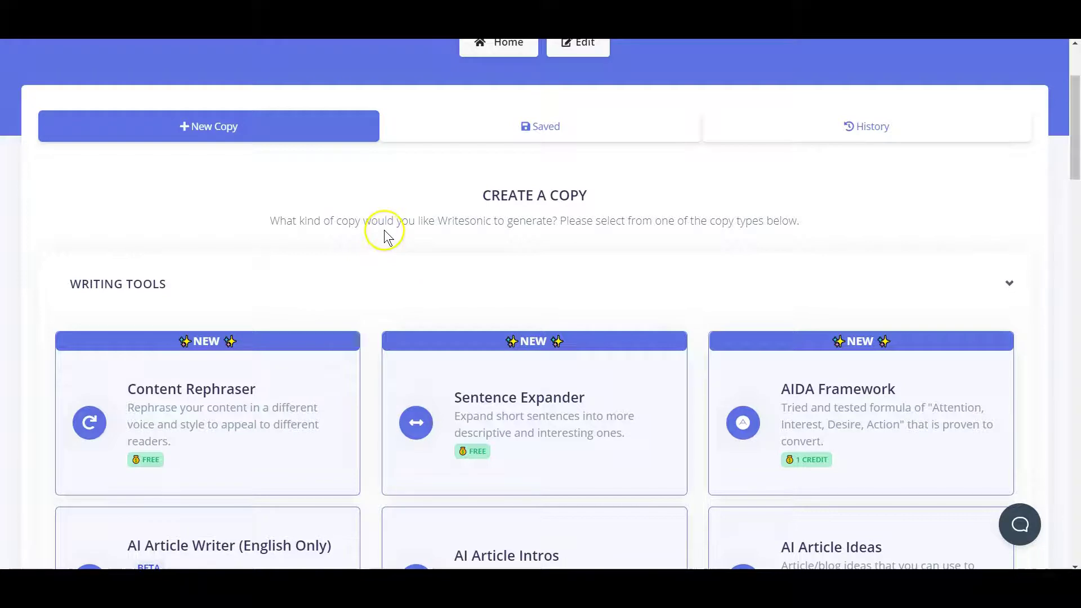
{"action": "scroll", "coordinate": [389, 241], "scroll_direction": "down", "scroll_amount": 2}
{"action": "scroll", "coordinate": [391, 243], "scroll_direction": "down", "scroll_amount": 4}
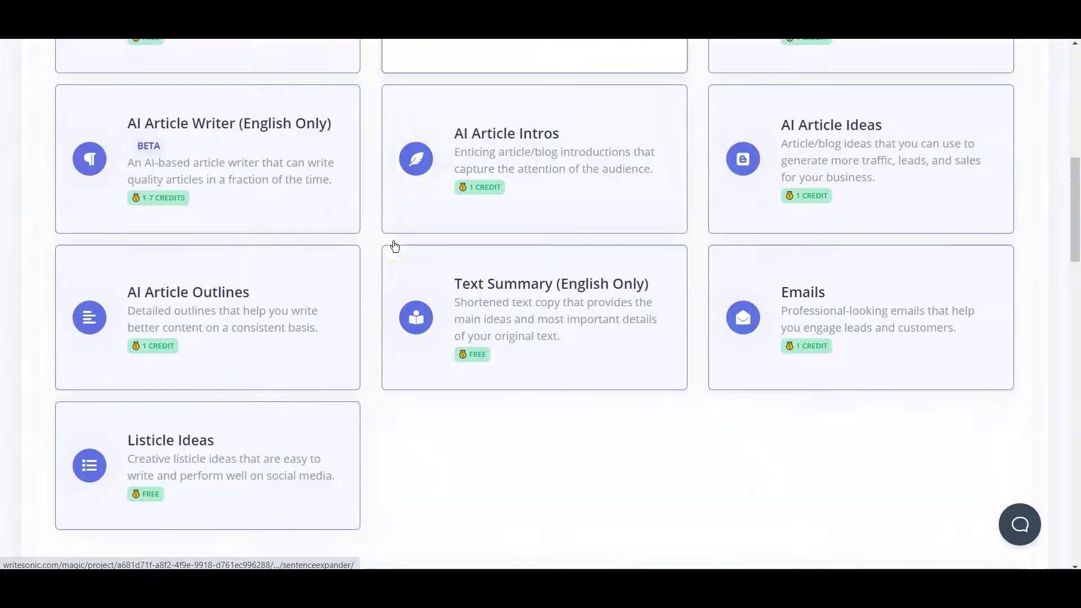
{"action": "scroll", "coordinate": [393, 247], "scroll_direction": "down", "scroll_amount": 2}
{"action": "scroll", "coordinate": [393, 245], "scroll_direction": "down", "scroll_amount": 3}
{"action": "scroll", "coordinate": [393, 245], "scroll_direction": "down", "scroll_amount": 2}
{"action": "scroll", "coordinate": [392, 245], "scroll_direction": "down", "scroll_amount": 3}
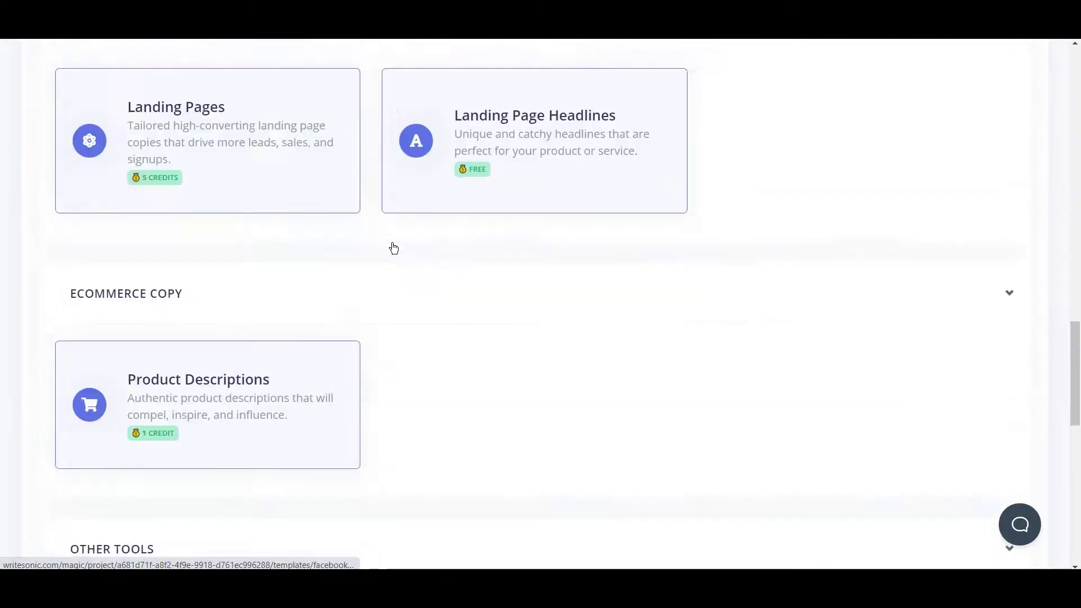
{"action": "scroll", "coordinate": [393, 250], "scroll_direction": "down", "scroll_amount": 2}
{"action": "scroll", "coordinate": [392, 246], "scroll_direction": "down", "scroll_amount": 6}
{"action": "scroll", "coordinate": [391, 245], "scroll_direction": "up", "scroll_amount": 3}
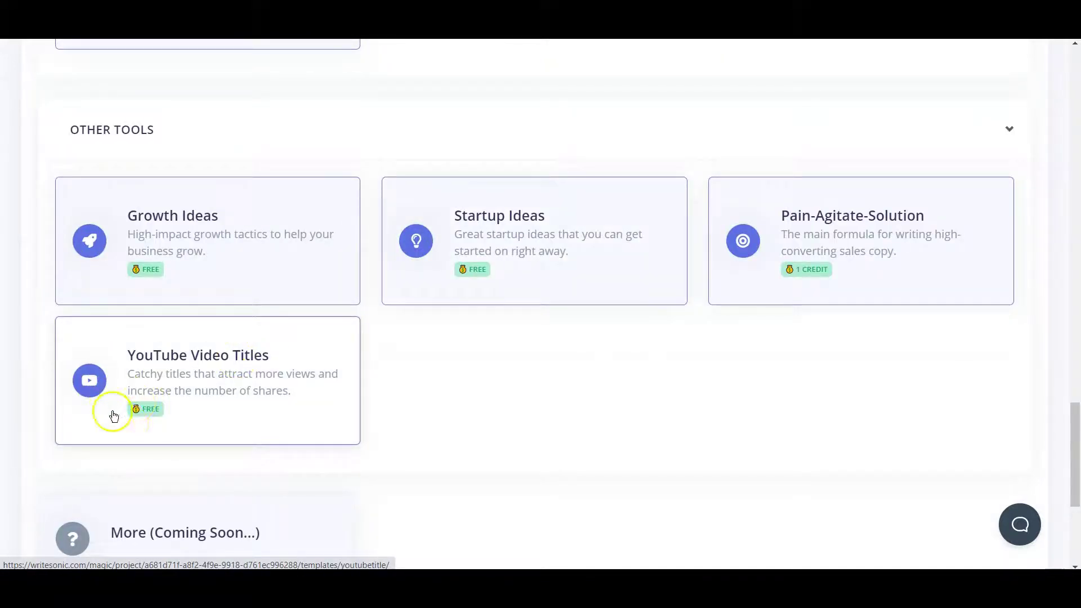
{"action": "left_click", "coordinate": [131, 413]}
{"action": "left_click", "coordinate": [218, 359]}
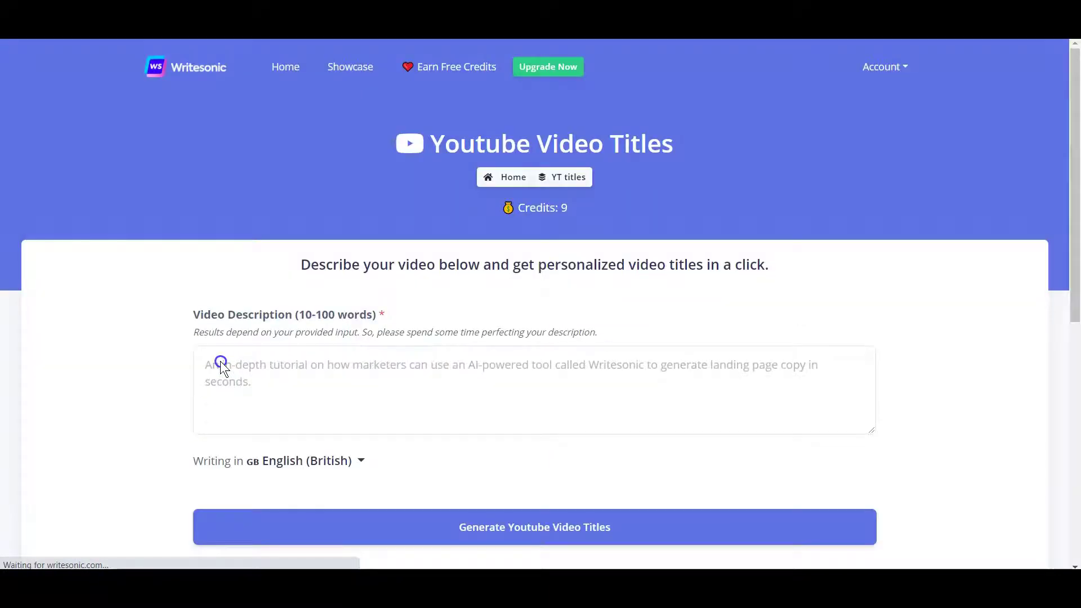
Step: Describe a video on prioritizing sleep for weight loss and health, then generate titles
{"action": "left_click", "coordinate": [221, 361]}
{"action": "type", "text": "Prioritize sleep for weight loss and health"}
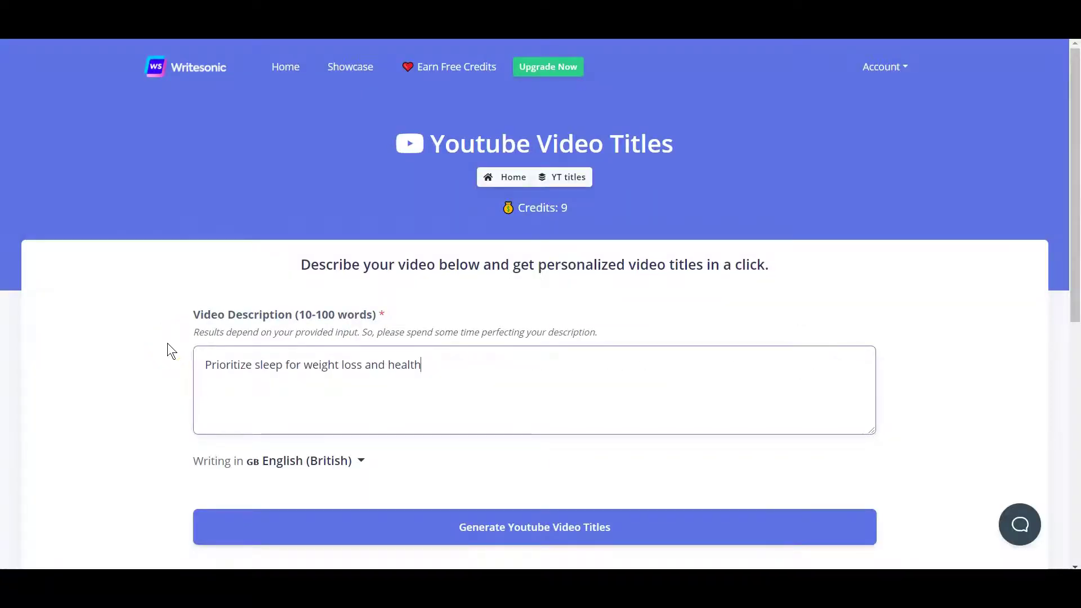
{"action": "scroll", "coordinate": [457, 408], "scroll_direction": "down", "scroll_amount": 2}
{"action": "left_click", "coordinate": [456, 408]}
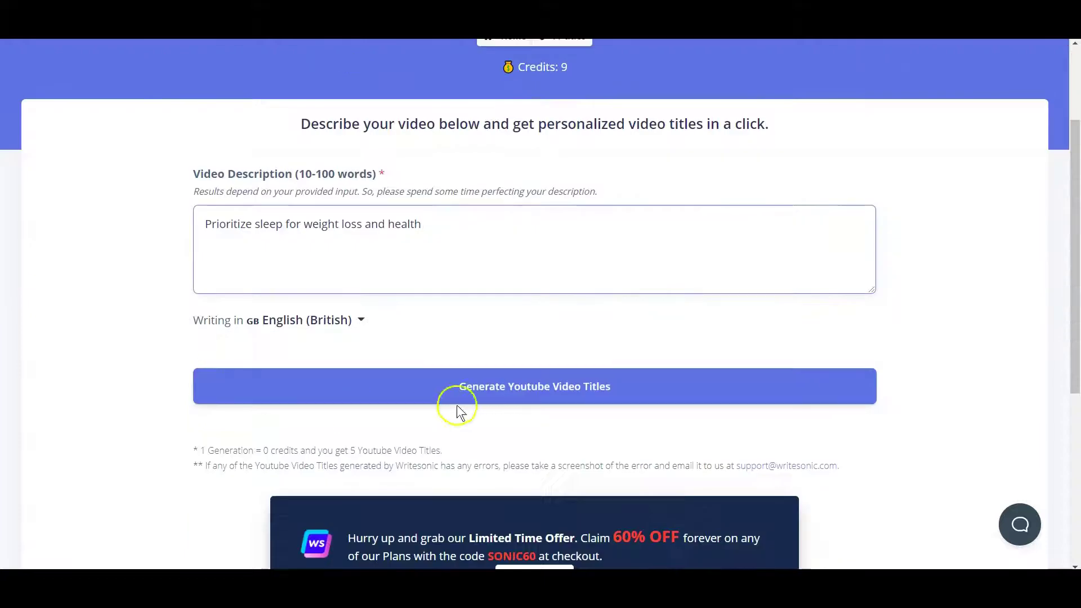
{"action": "left_click", "coordinate": [536, 391]}
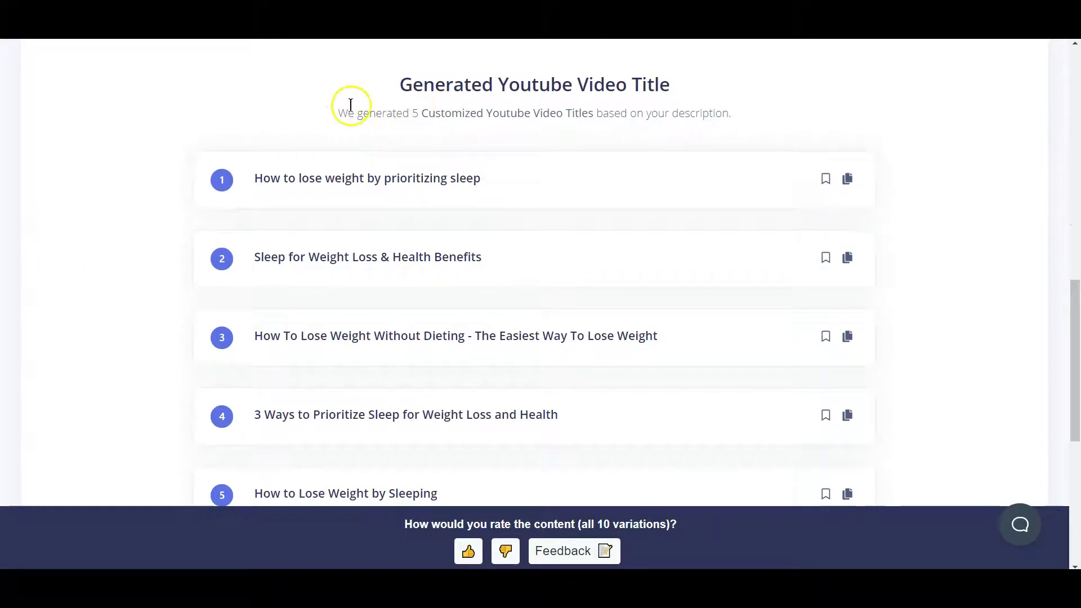
{"action": "left_click_drag", "start_coordinate": [336, 113], "coordinate": [745, 111]}
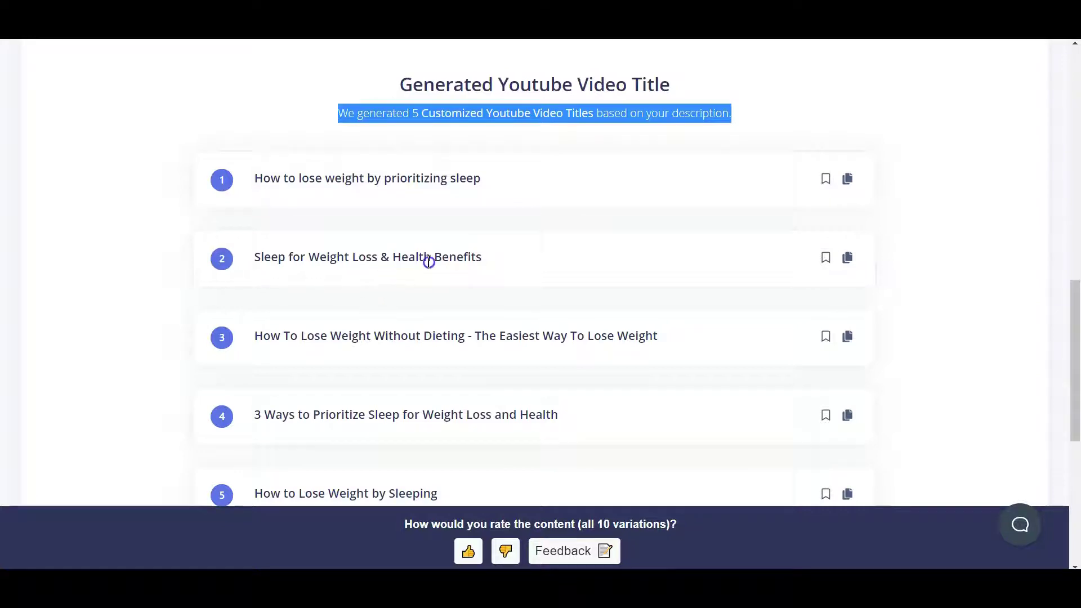
{"action": "scroll", "coordinate": [474, 256], "scroll_direction": "down", "scroll_amount": 2}
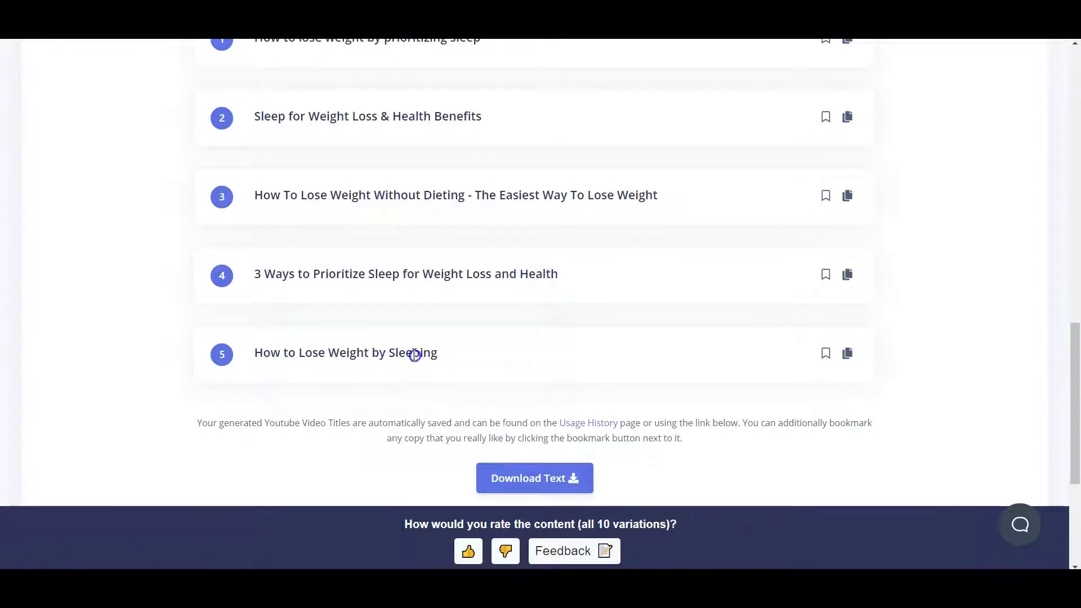
{"action": "scroll", "coordinate": [116, 277], "scroll_direction": "up", "scroll_amount": 2}
{"action": "scroll", "coordinate": [115, 277], "scroll_direction": "up", "scroll_amount": 2}
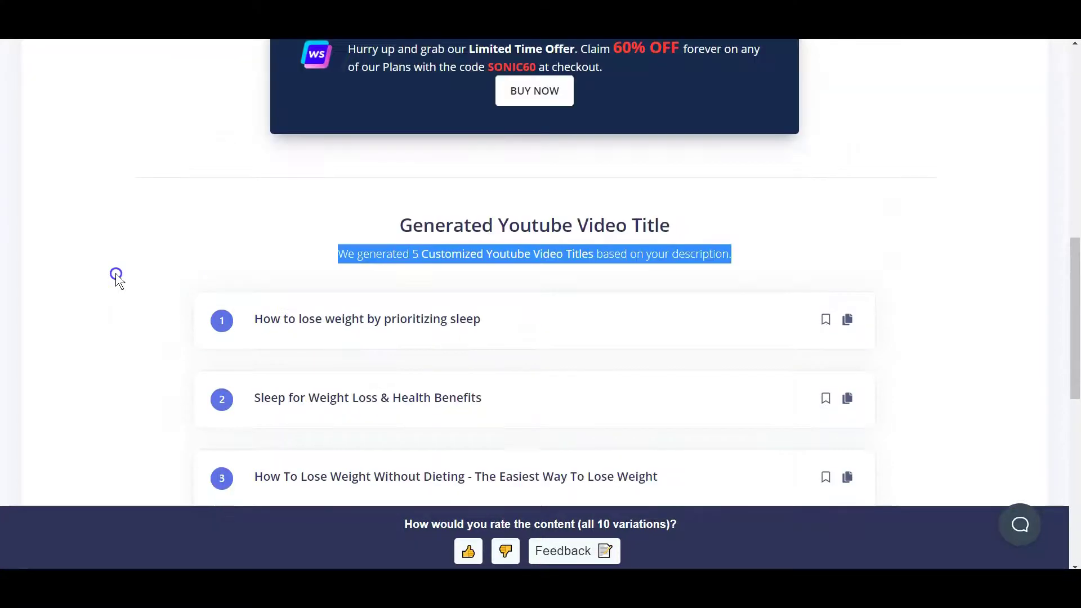
{"action": "scroll", "coordinate": [116, 278], "scroll_direction": "up", "scroll_amount": 2}
{"action": "scroll", "coordinate": [116, 277], "scroll_direction": "up", "scroll_amount": 2}
{"action": "scroll", "coordinate": [115, 278], "scroll_direction": "up", "scroll_amount": 2}
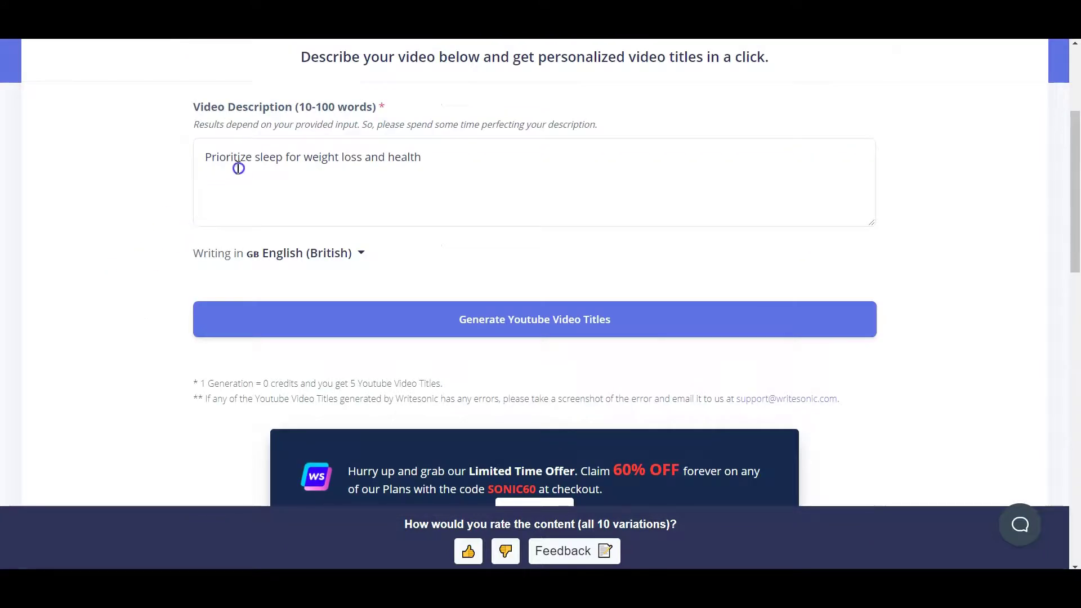
{"action": "scroll", "coordinate": [115, 301], "scroll_direction": "down", "scroll_amount": 2}
{"action": "scroll", "coordinate": [115, 301], "scroll_direction": "down", "scroll_amount": 6}
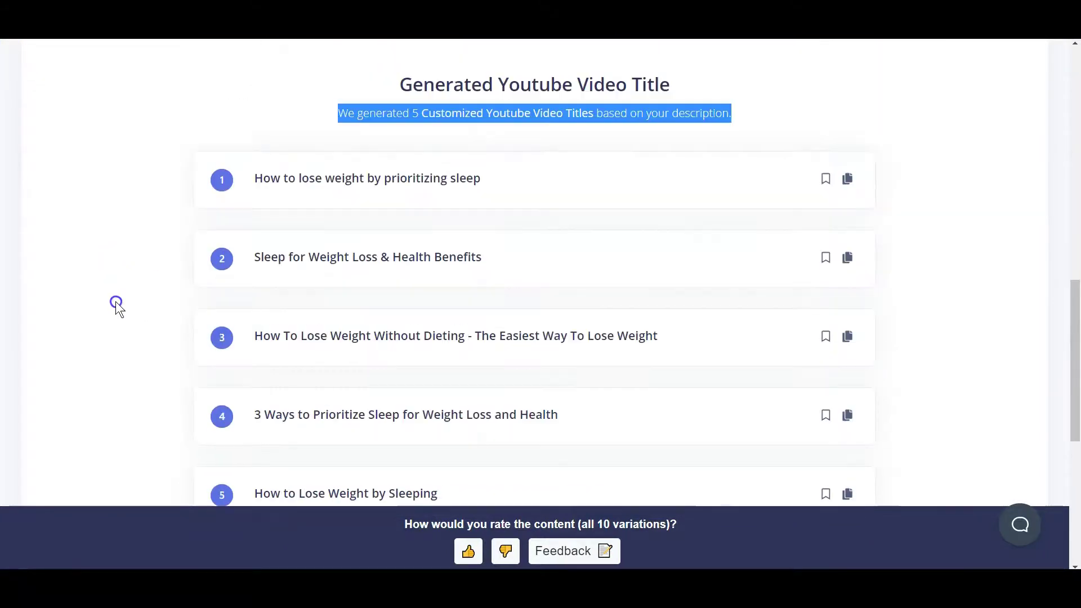
{"action": "scroll", "coordinate": [116, 301], "scroll_direction": "down", "scroll_amount": 2}
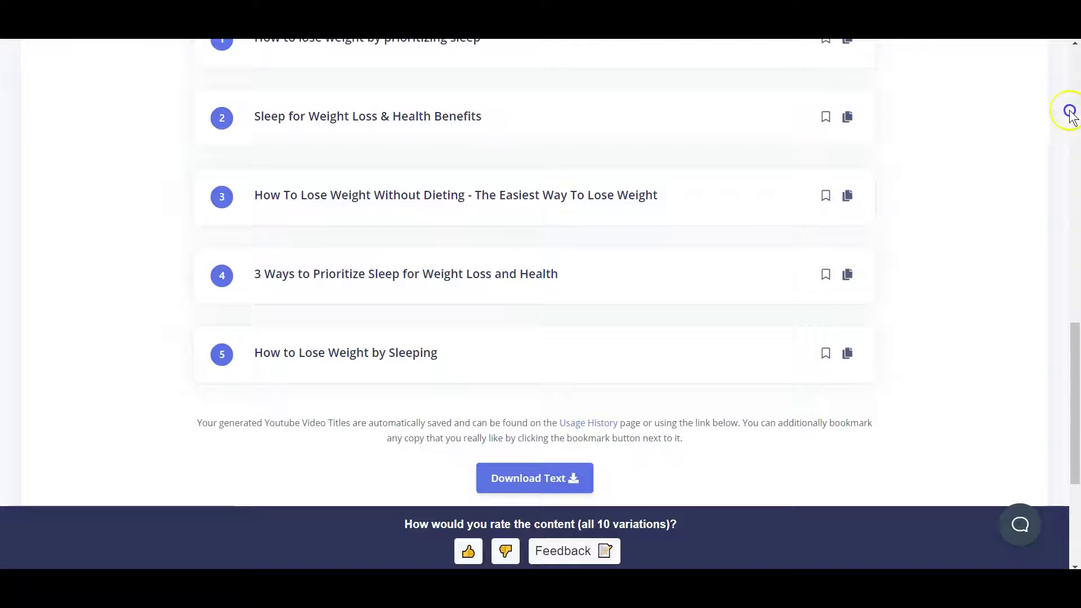
{"action": "left_click_drag", "start_coordinate": [1075, 325], "coordinate": [1076, 309]}
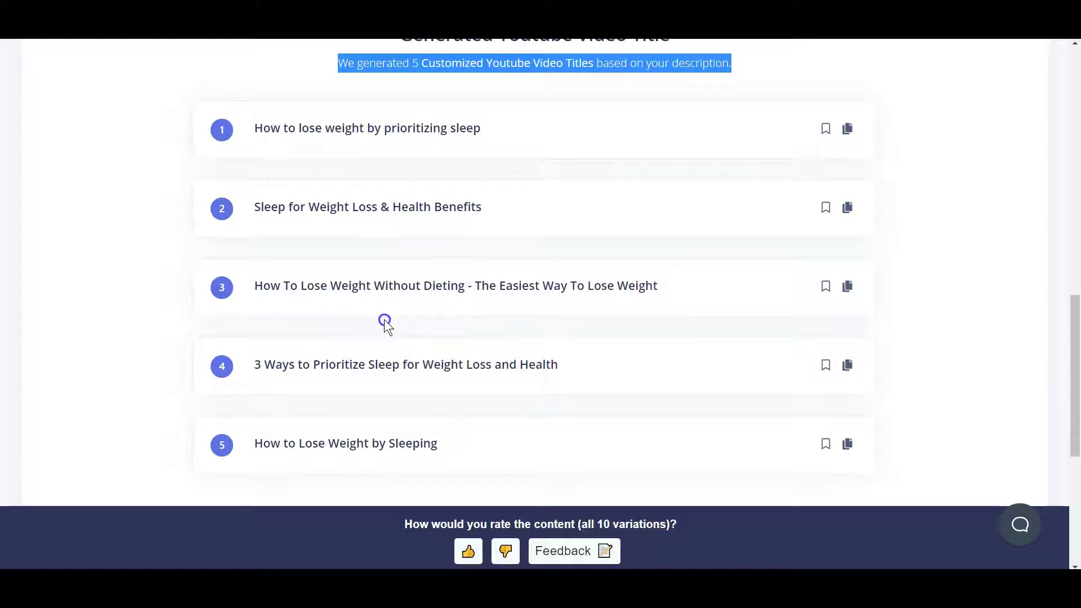
{"action": "left_click", "coordinate": [828, 448]}
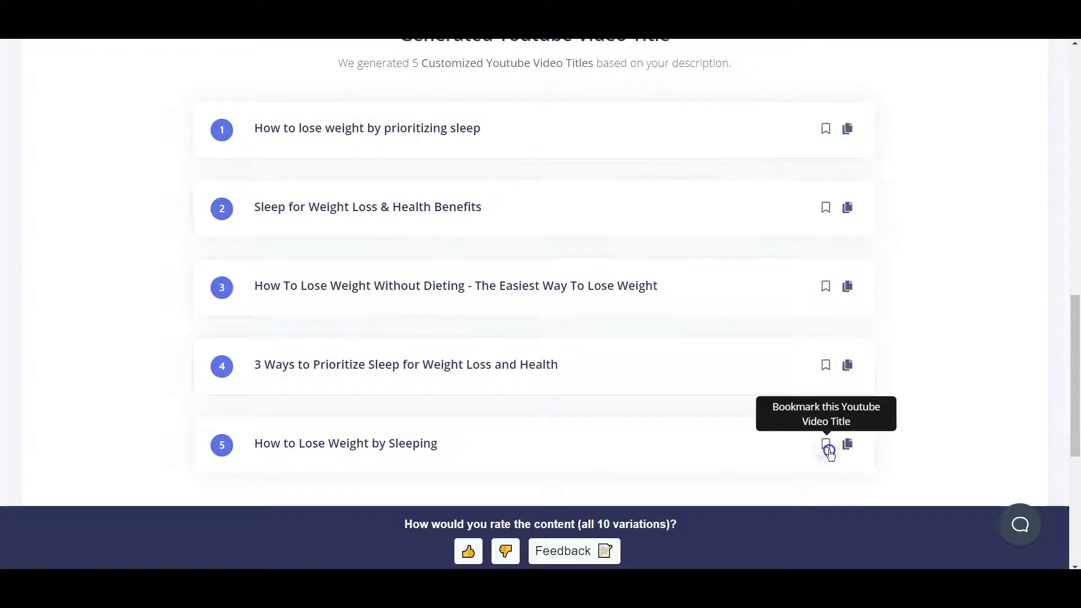
{"action": "left_click", "coordinate": [847, 449]}
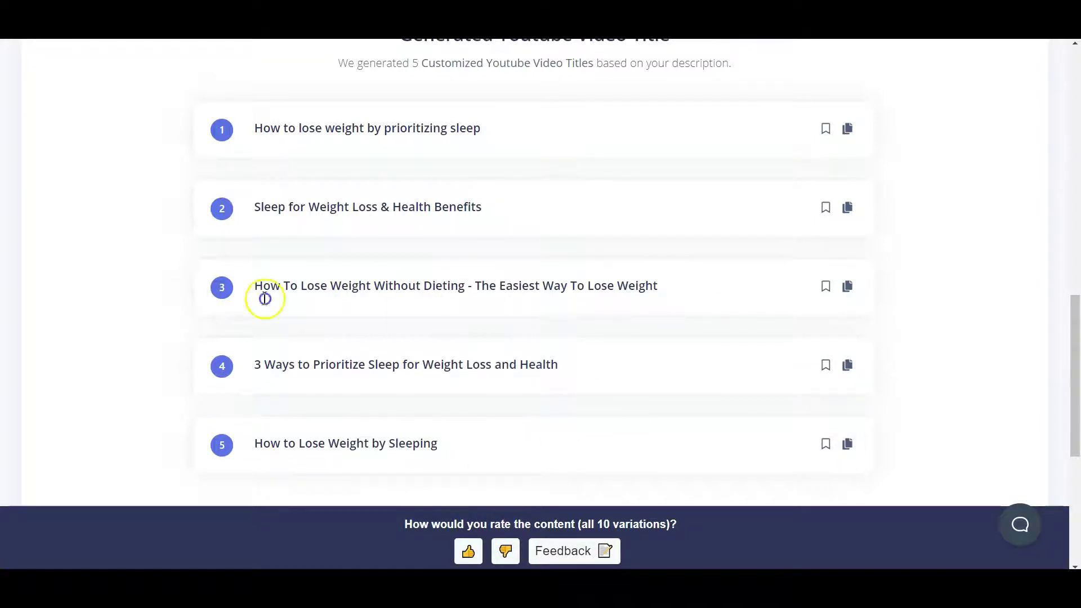
{"action": "scroll", "coordinate": [193, 365], "scroll_direction": "up", "scroll_amount": 10}
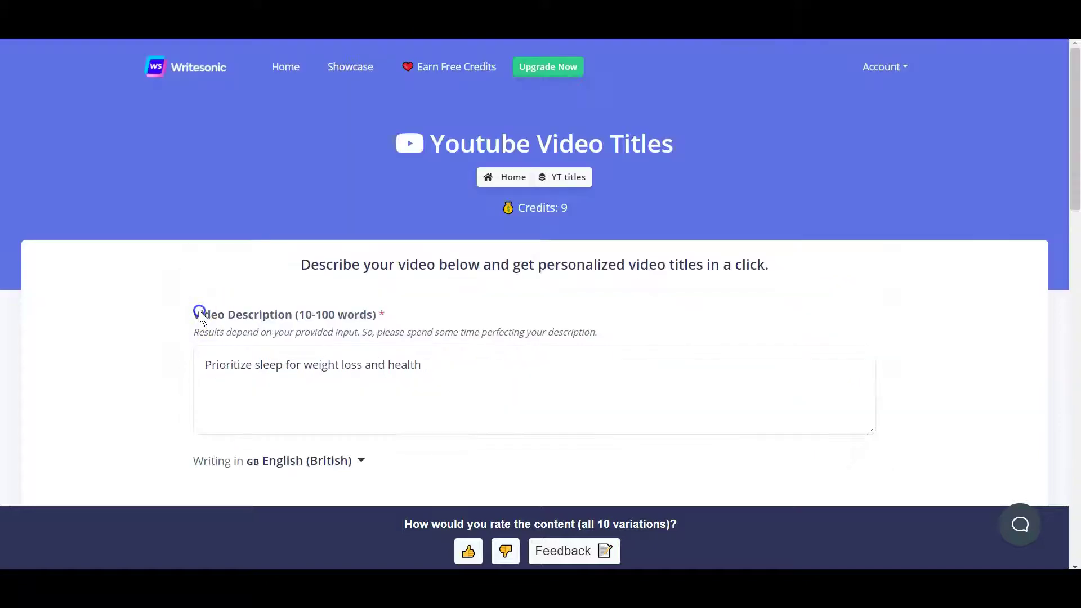
{"action": "scroll", "coordinate": [198, 310], "scroll_direction": "down", "scroll_amount": 2}
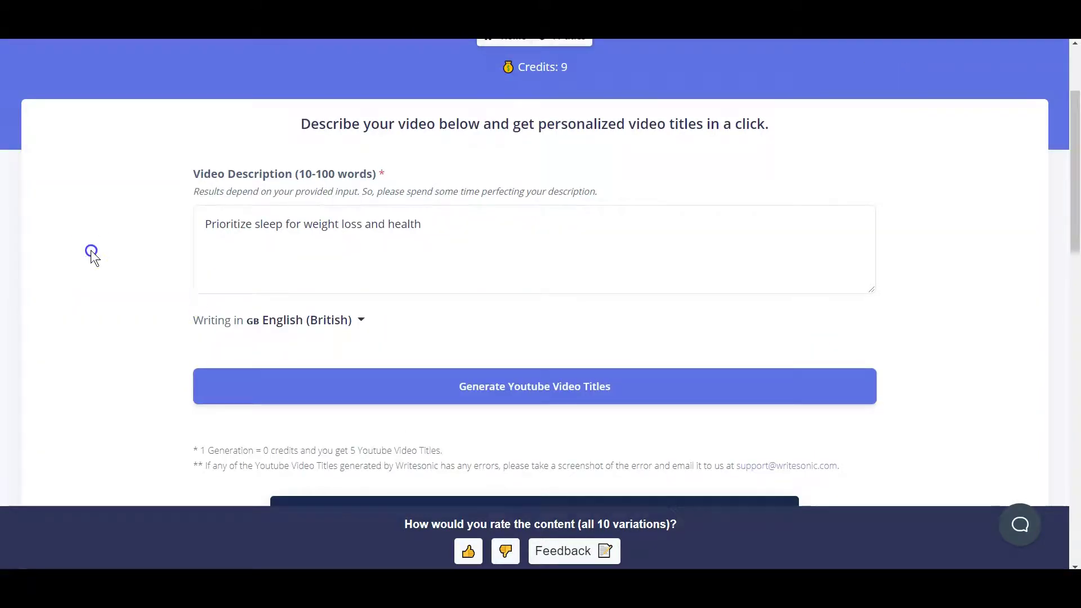
{"action": "scroll", "coordinate": [507, 182], "scroll_direction": "up", "scroll_amount": 2}
Step: From Home, create a new project called 'Rephrasing'
{"action": "left_click", "coordinate": [508, 183]}
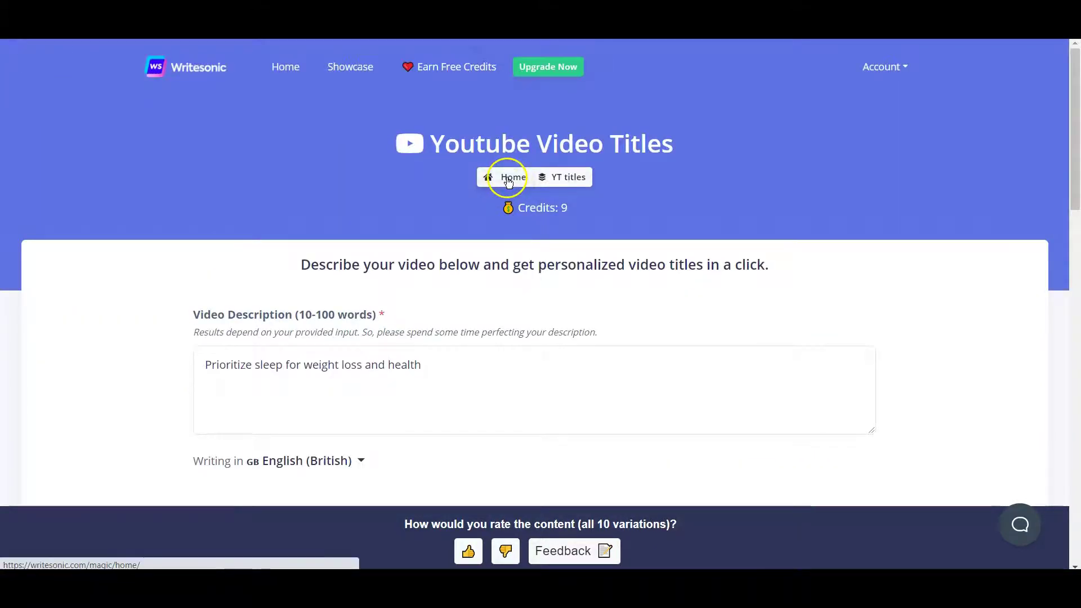
{"action": "left_click", "coordinate": [794, 355]}
{"action": "left_click", "coordinate": [329, 326]}
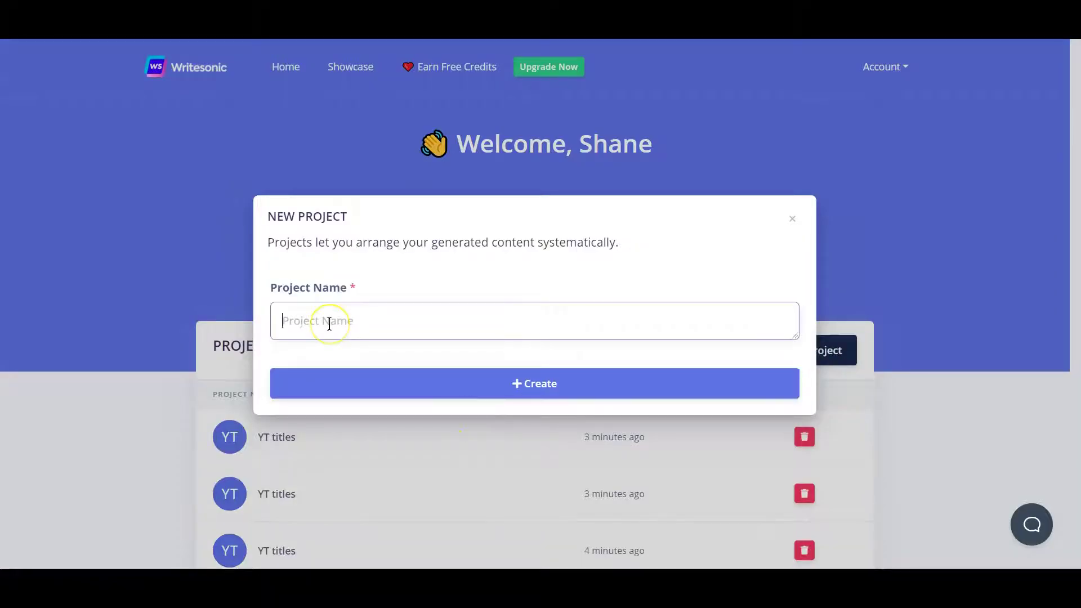
{"action": "type", "text": "Rephrasing"}
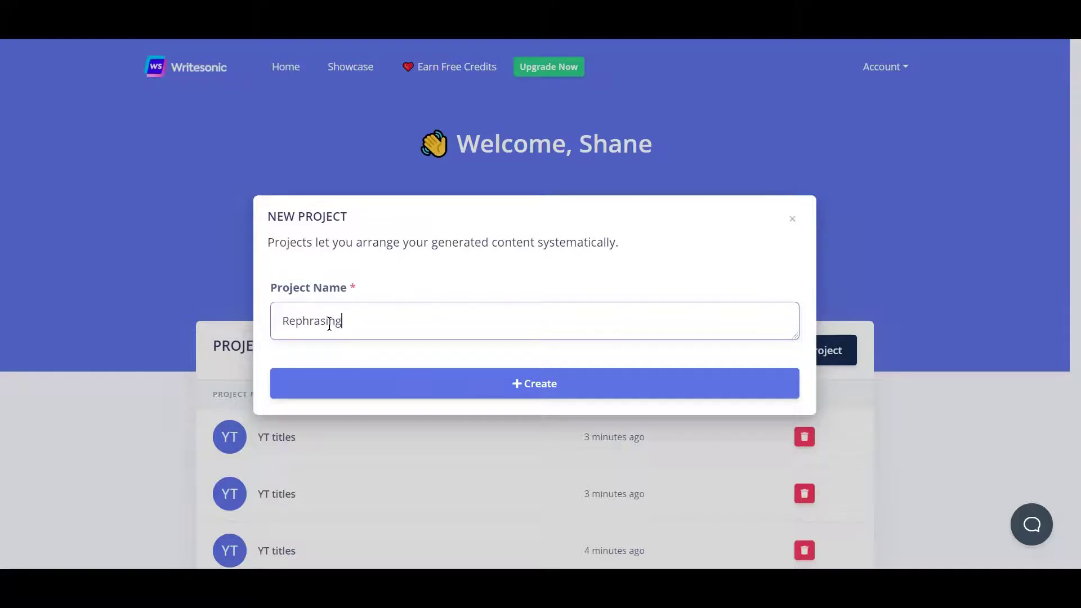
{"action": "left_click", "coordinate": [336, 321]}
{"action": "left_click", "coordinate": [508, 383]}
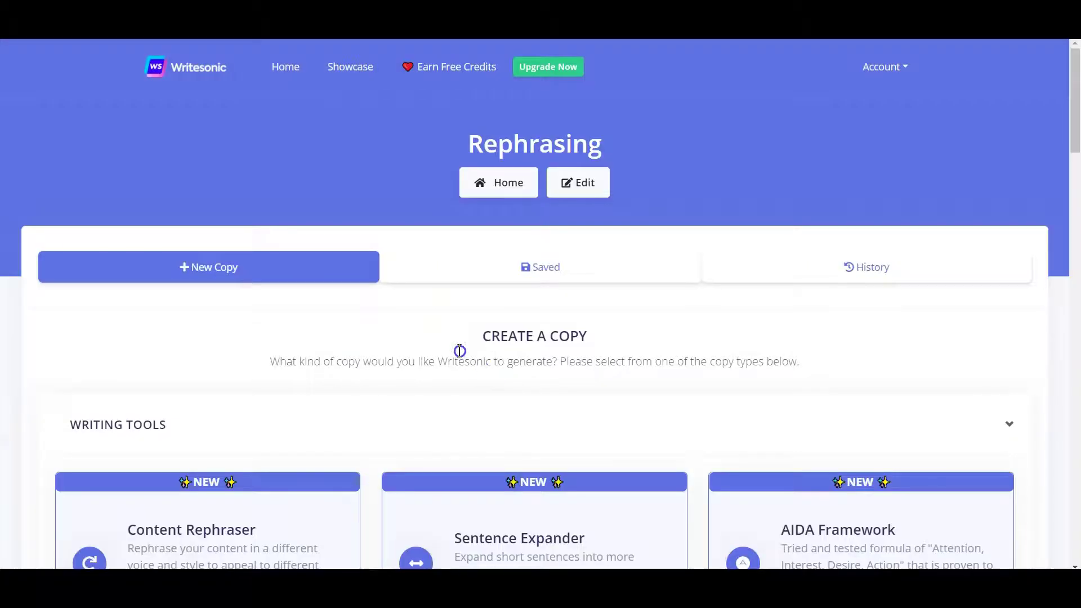
{"action": "scroll", "coordinate": [415, 339], "scroll_direction": "down", "scroll_amount": 2}
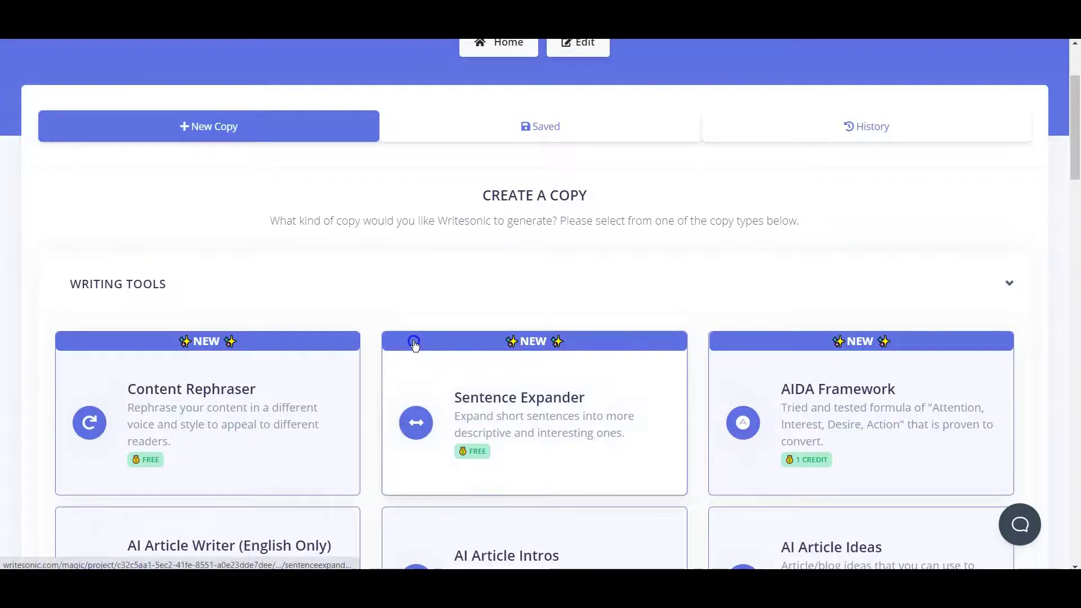
{"action": "scroll", "coordinate": [222, 383], "scroll_direction": "down", "scroll_amount": 2}
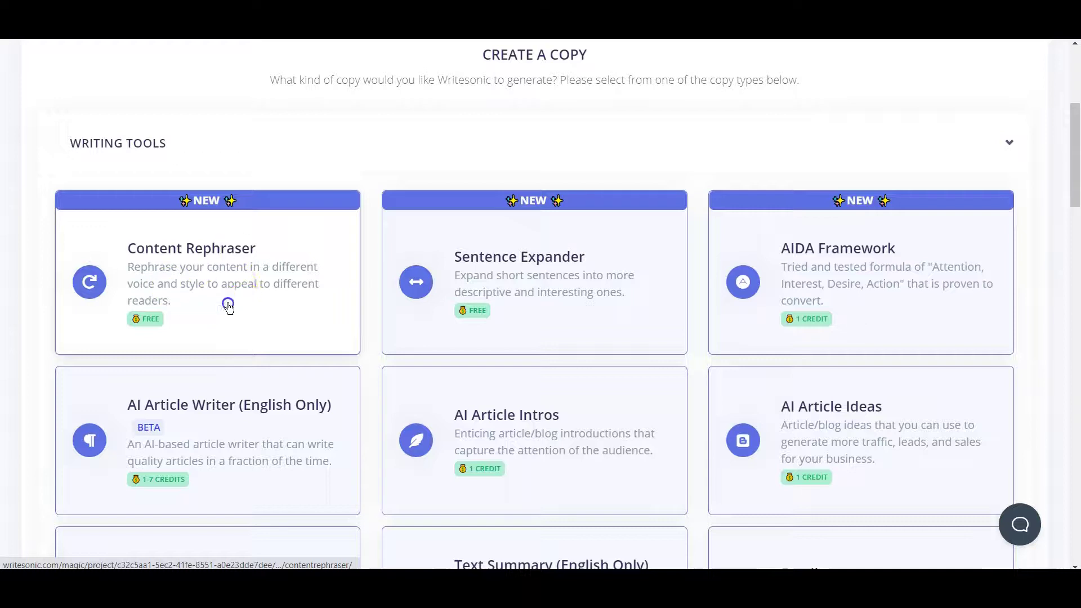
Step: Open Content Rephraser and paste in the passage on poor sleep and immune function
{"action": "left_click", "coordinate": [197, 274]}
{"action": "left_click", "coordinate": [239, 361]}
{"action": "key", "text": "ctrl+v"}
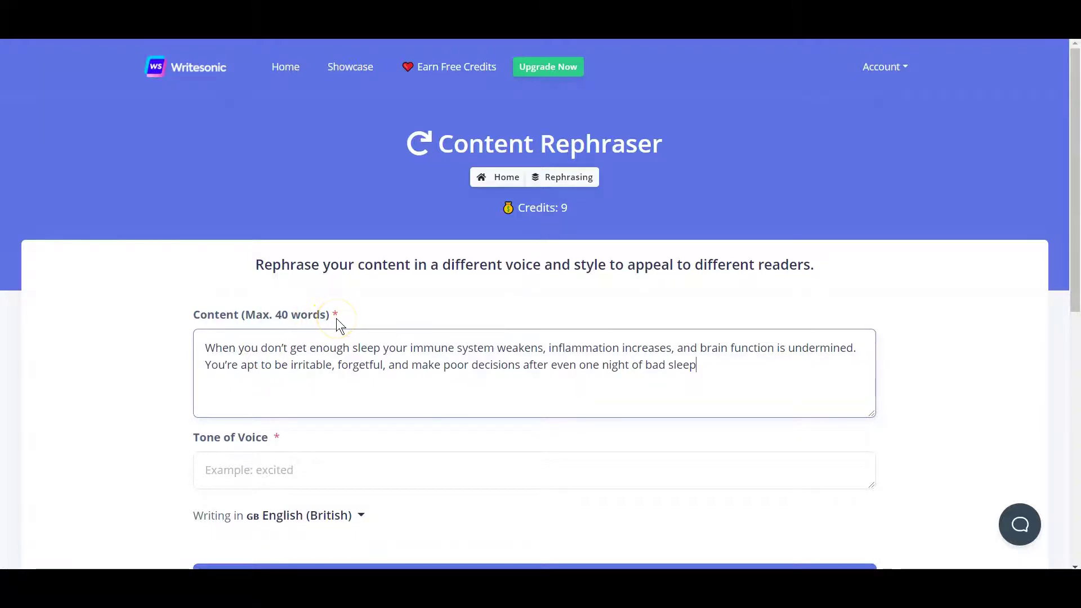
{"action": "scroll", "coordinate": [336, 318], "scroll_direction": "down", "scroll_amount": 2}
Step: Rephrase the sleep passage with the tone of voice set to Excited
{"action": "left_click", "coordinate": [286, 330]}
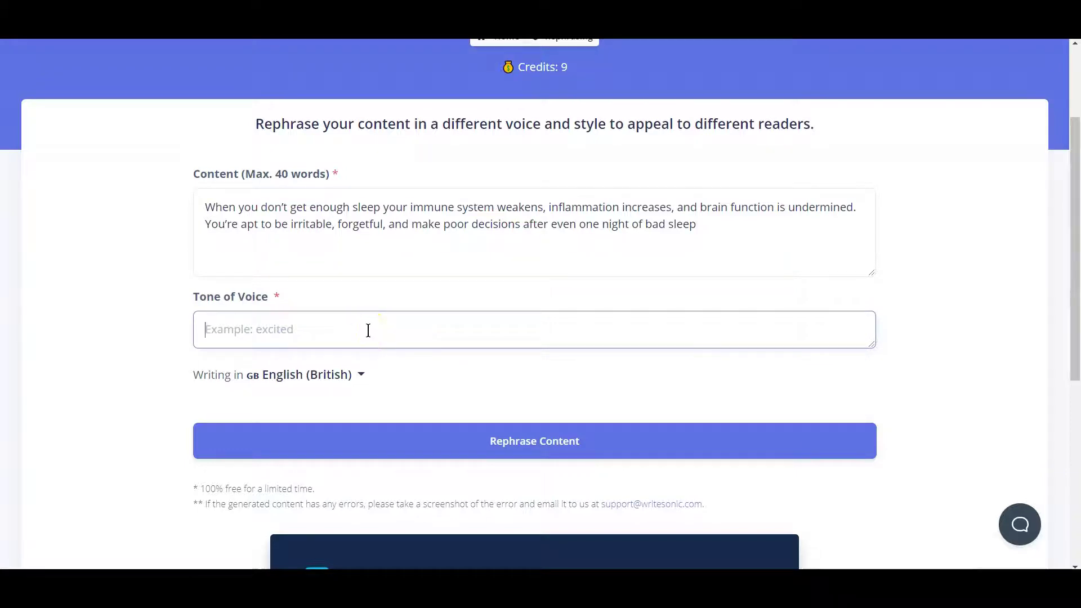
{"action": "type", "text": "Excited"}
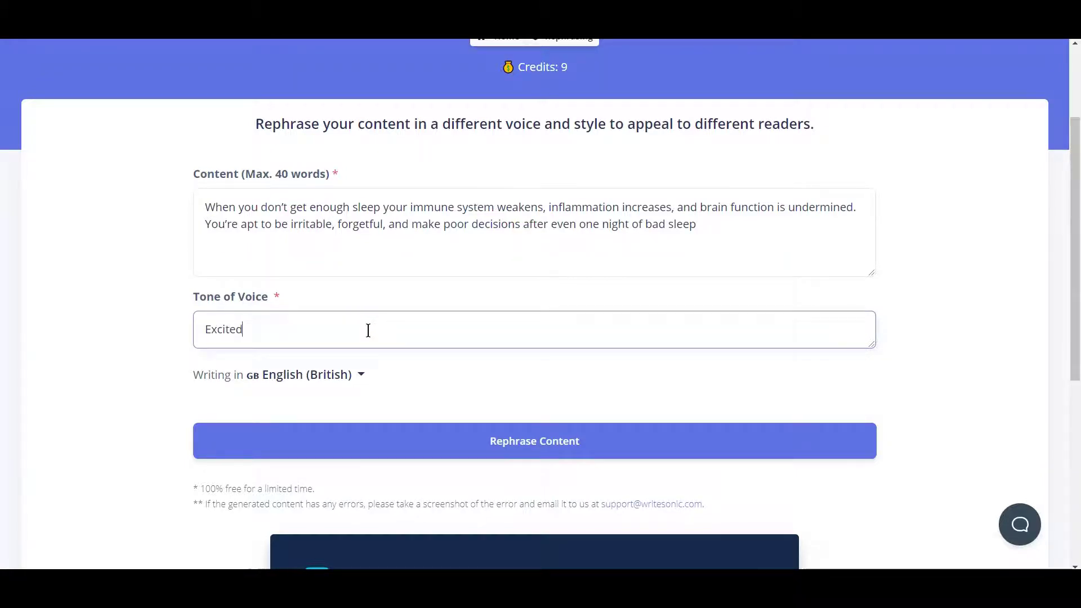
{"action": "left_click", "coordinate": [496, 451]}
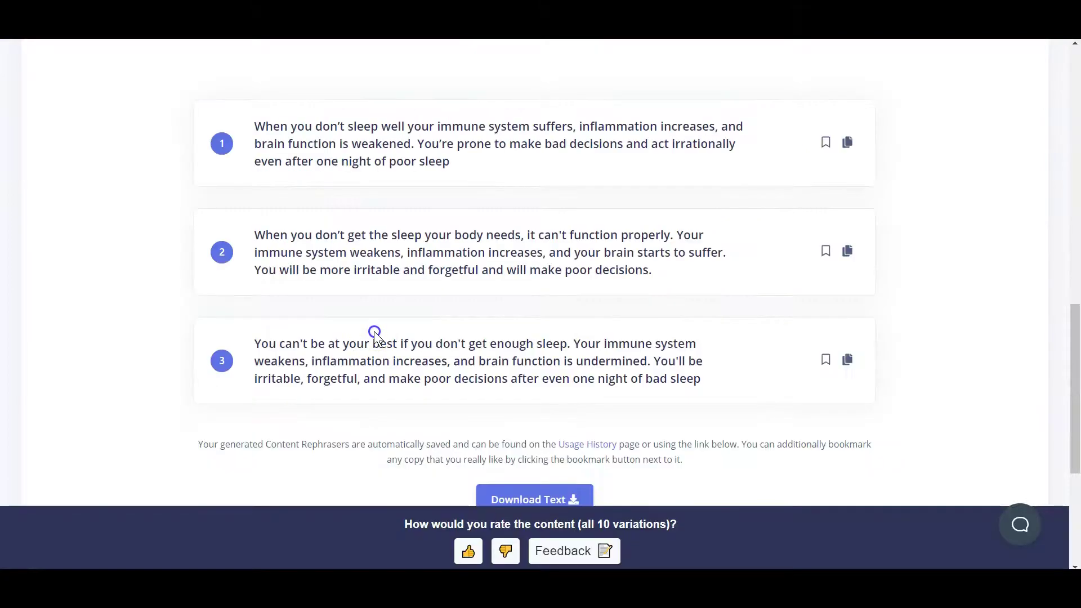
Step: Review the excited-tone rephrasings and copy result card 3
{"action": "left_click", "coordinate": [276, 288]}
{"action": "left_click", "coordinate": [535, 342]}
{"action": "left_click", "coordinate": [511, 360]}
{"action": "left_click", "coordinate": [404, 363]}
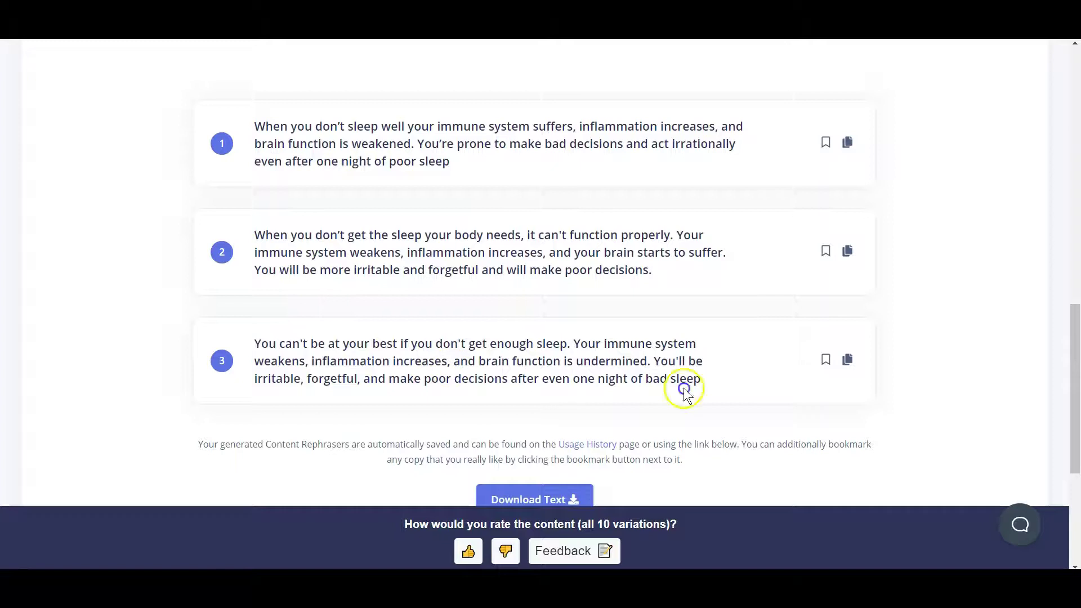
{"action": "left_click", "coordinate": [846, 361]}
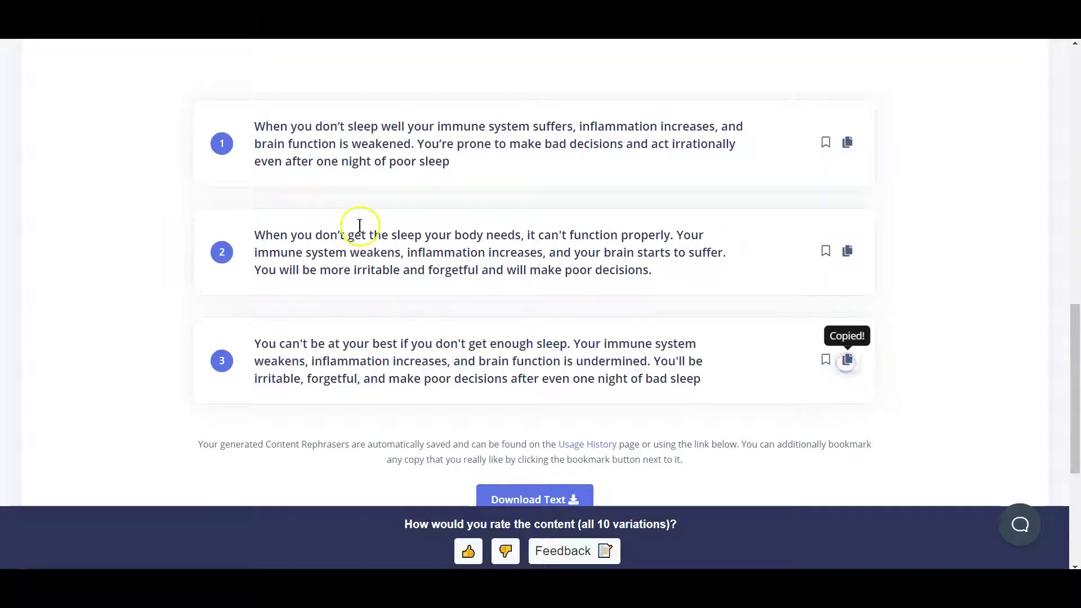
{"action": "scroll", "coordinate": [274, 311], "scroll_direction": "up", "scroll_amount": 2}
{"action": "scroll", "coordinate": [275, 311], "scroll_direction": "up", "scroll_amount": 5}
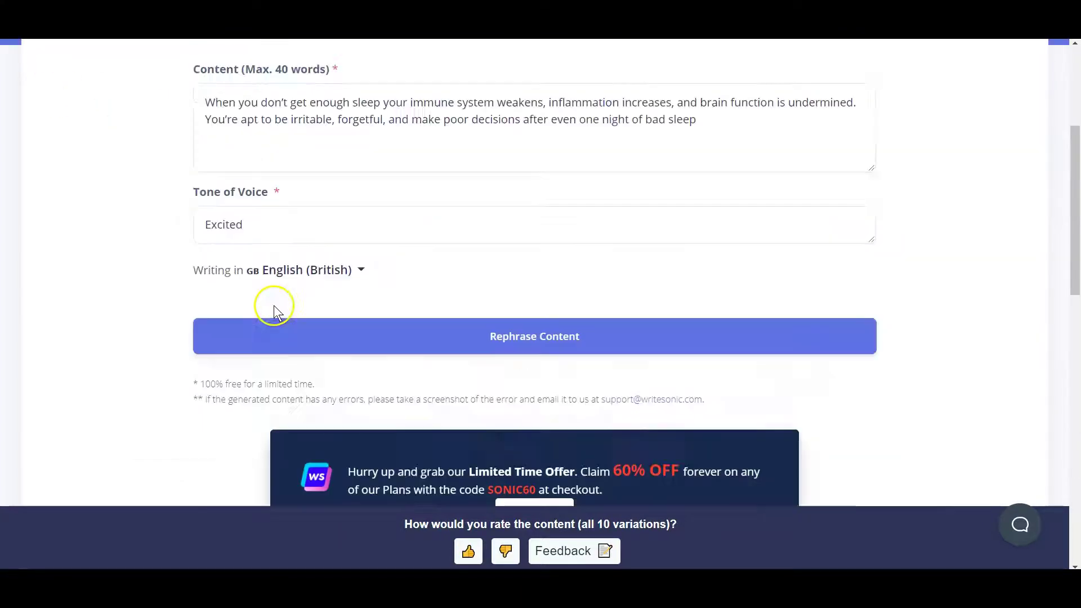
Step: Replace the tone with 'serious' and generate new rephrasings
{"action": "double_click", "coordinate": [227, 225]}
{"action": "type", "text": "serious"}
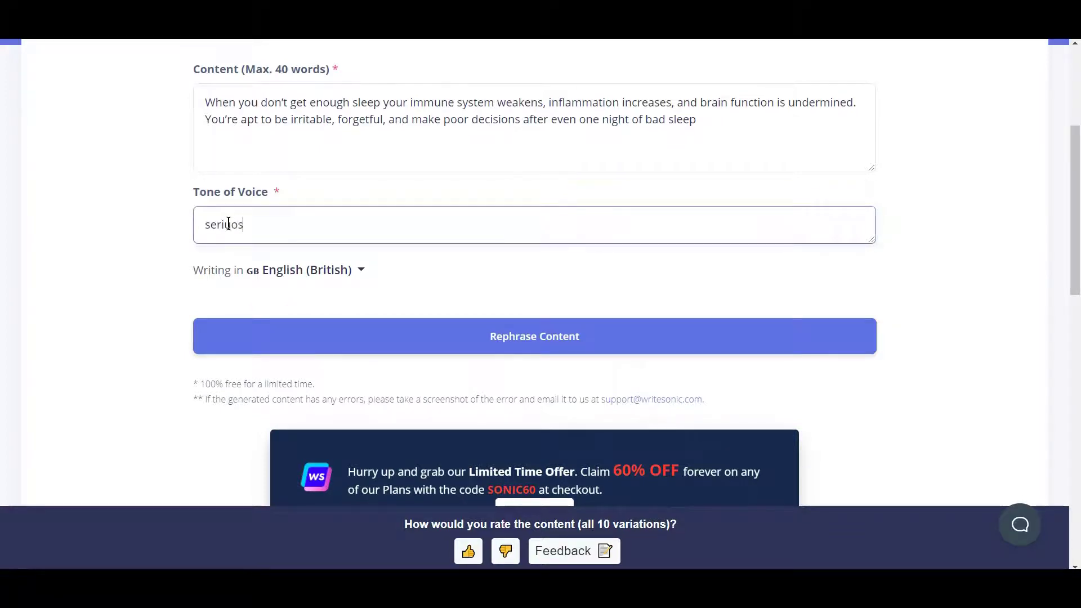
{"action": "left_click", "coordinate": [396, 337]}
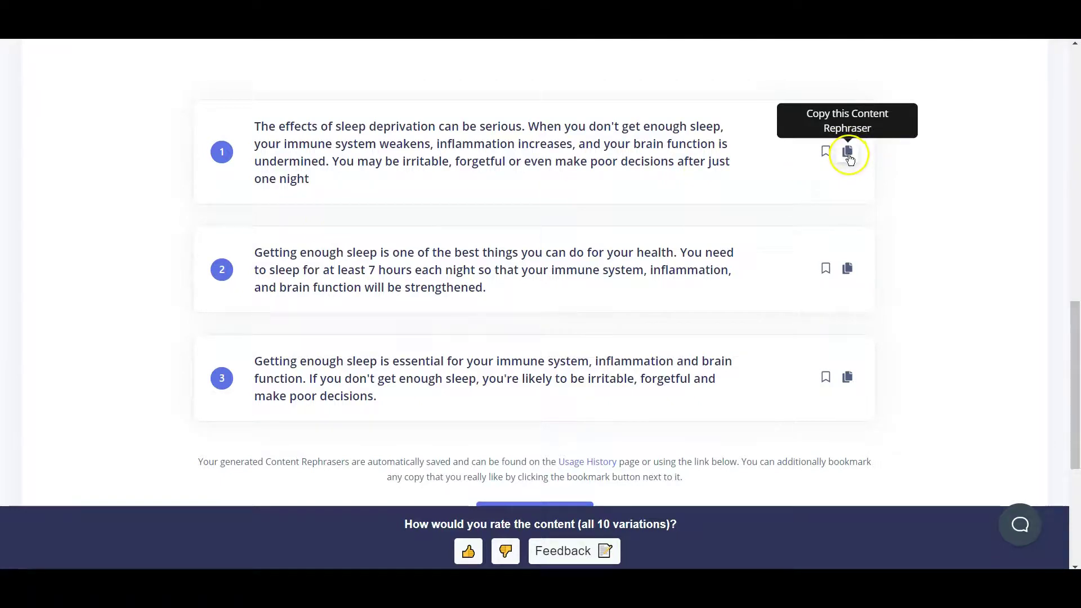
Step: Paste serious-tone result 1 under the Serious Tone heading in Word and colour it orange
{"action": "left_click", "coordinate": [847, 152]}
{"action": "key", "text": "ctrl+v"}
{"action": "left_click_drag", "start_coordinate": [205, 286], "coordinate": [657, 331]}
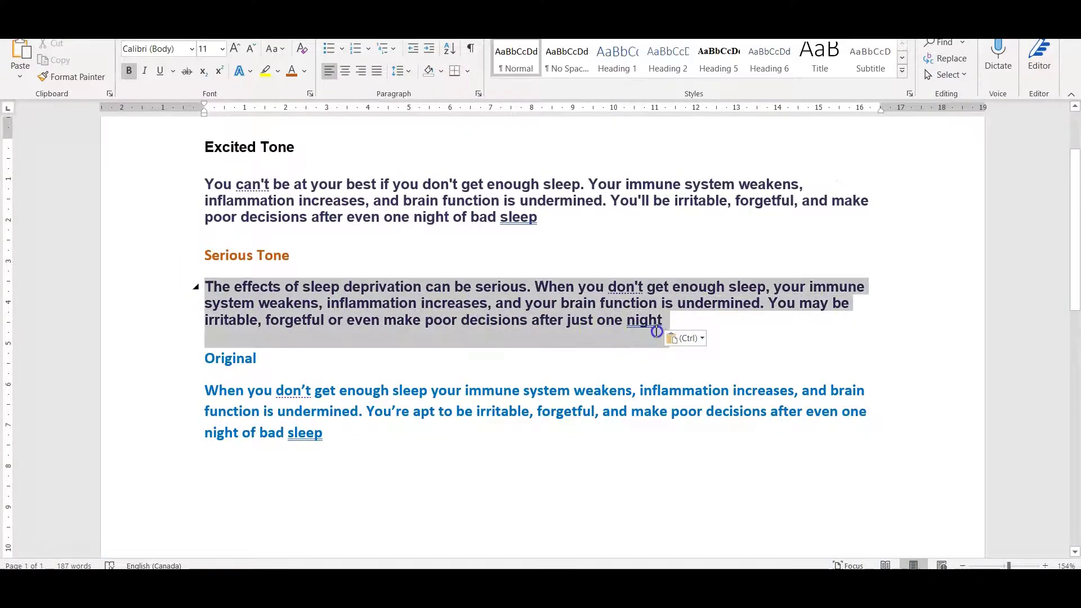
{"action": "left_click", "coordinate": [292, 69]}
{"action": "left_click", "coordinate": [217, 397]}
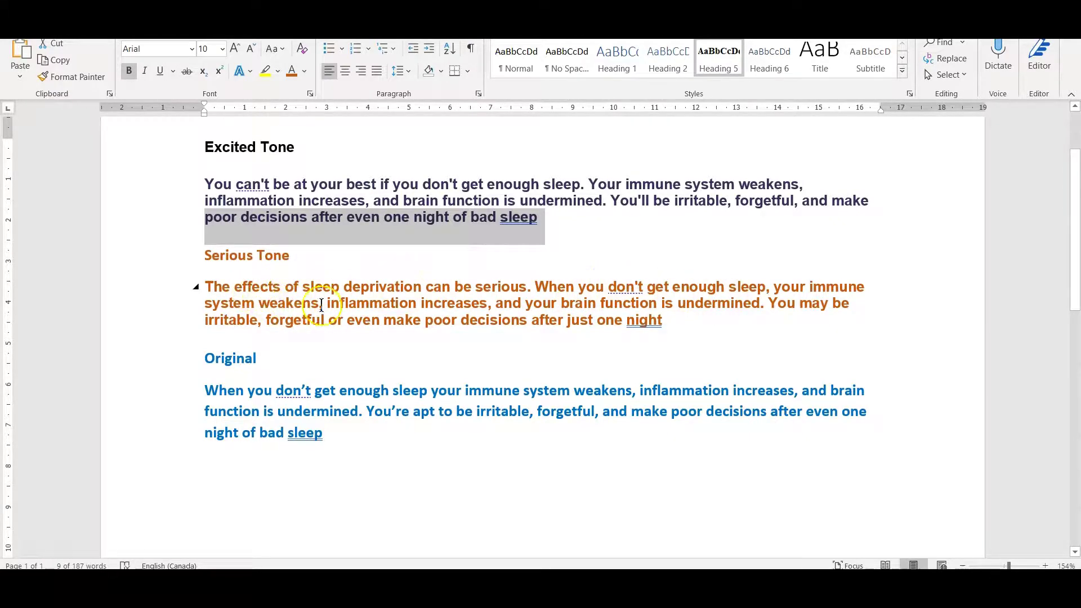
Step: Touch up the Excited and Serious Tone paragraphs, then return to Writesonic
{"action": "left_click", "coordinate": [458, 320]}
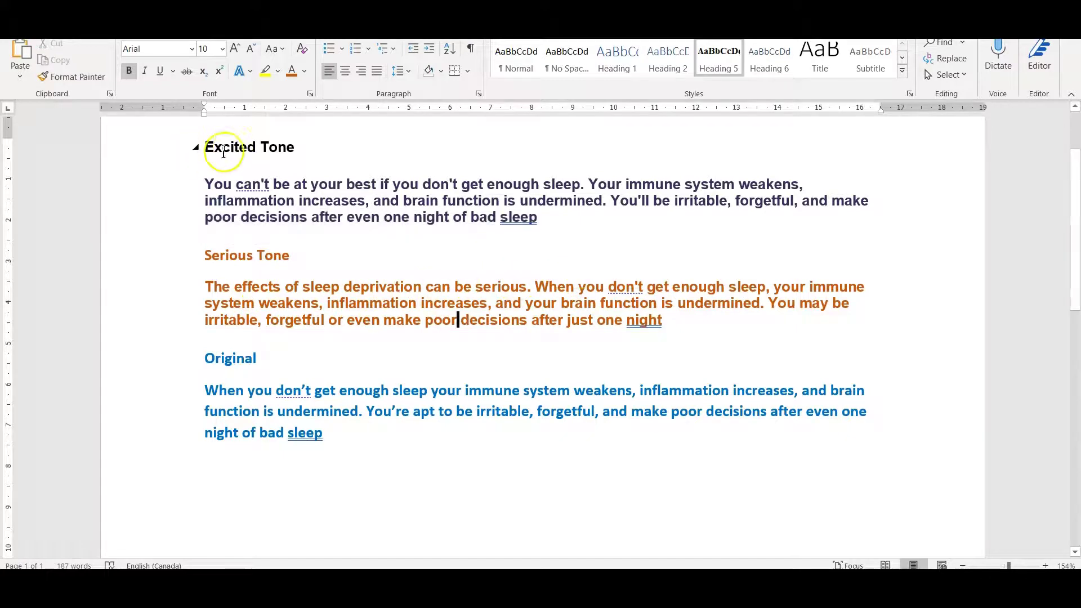
{"action": "left_click_drag", "start_coordinate": [246, 201], "coordinate": [331, 215]}
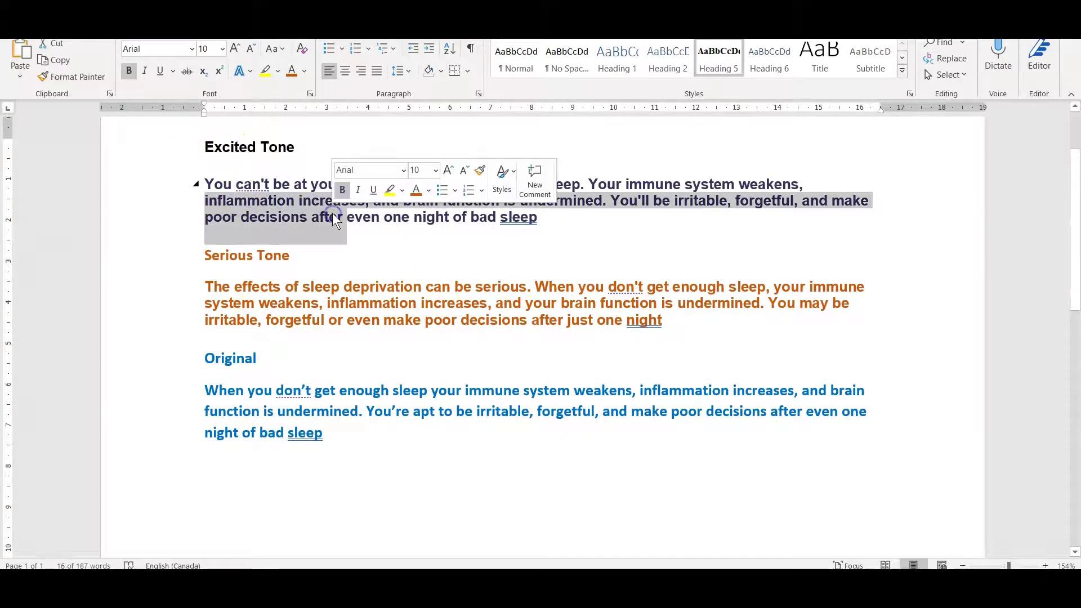
{"action": "left_click", "coordinate": [295, 287]}
{"action": "left_click_drag", "start_coordinate": [296, 286], "coordinate": [311, 305]}
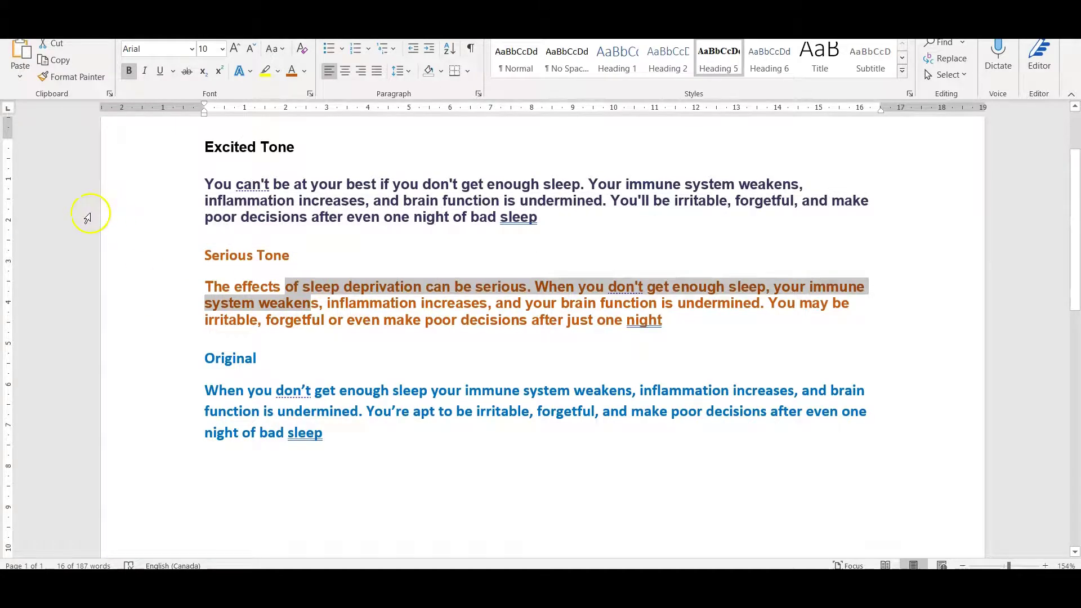
{"action": "left_click", "coordinate": [42, 59]}
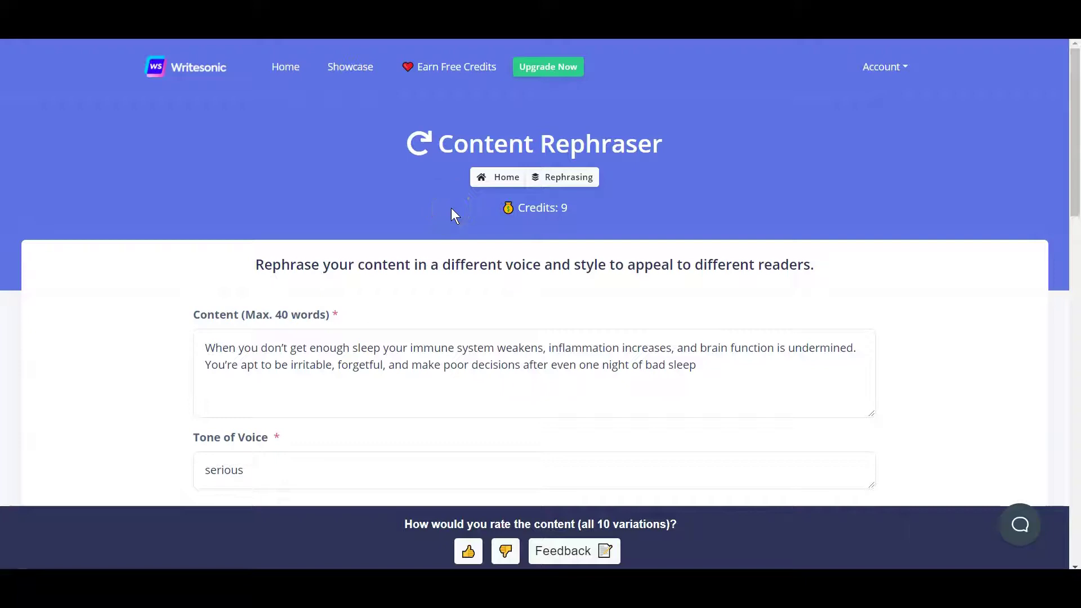
Step: Create a new project named 'AIDA' from the dashboard
{"action": "left_click", "coordinate": [497, 188]}
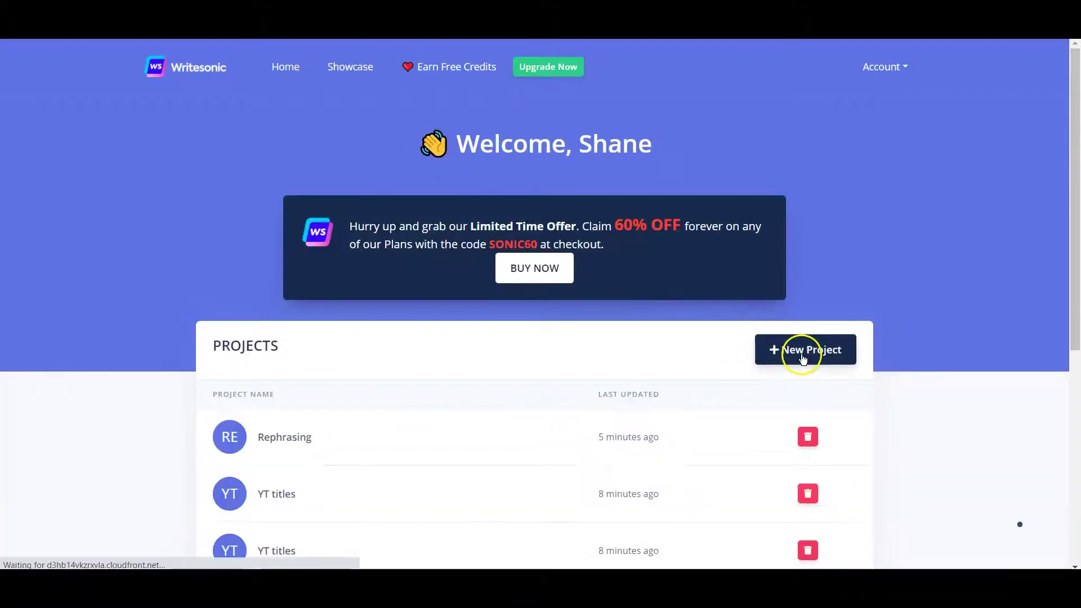
{"action": "left_click", "coordinate": [802, 350]}
{"action": "left_click", "coordinate": [354, 321]}
{"action": "type", "text": "A"}
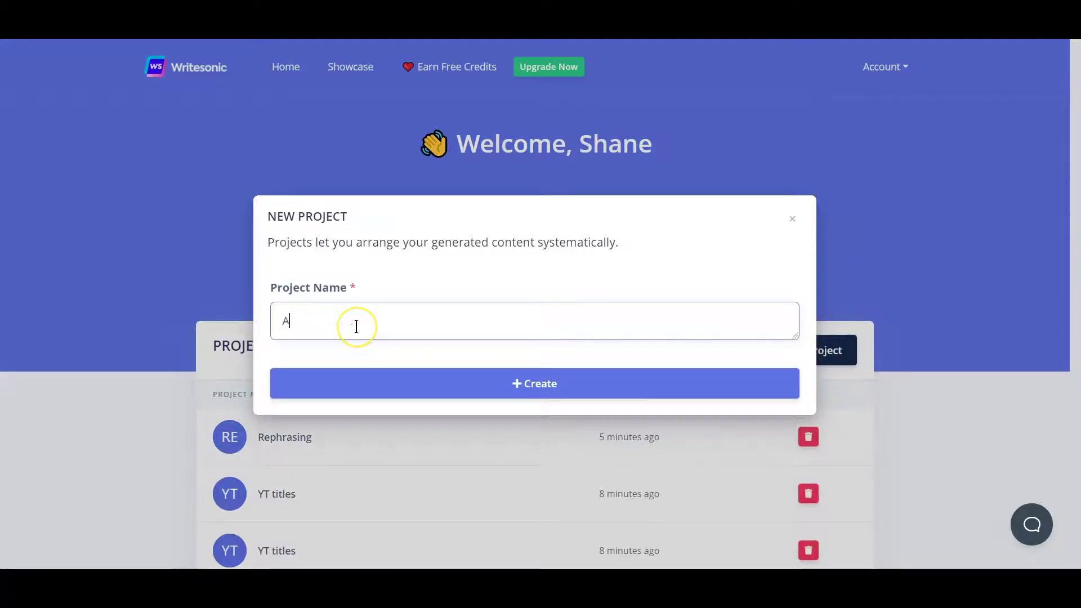
{"action": "type", "text": "l"}
{"action": "left_click", "coordinate": [526, 390]}
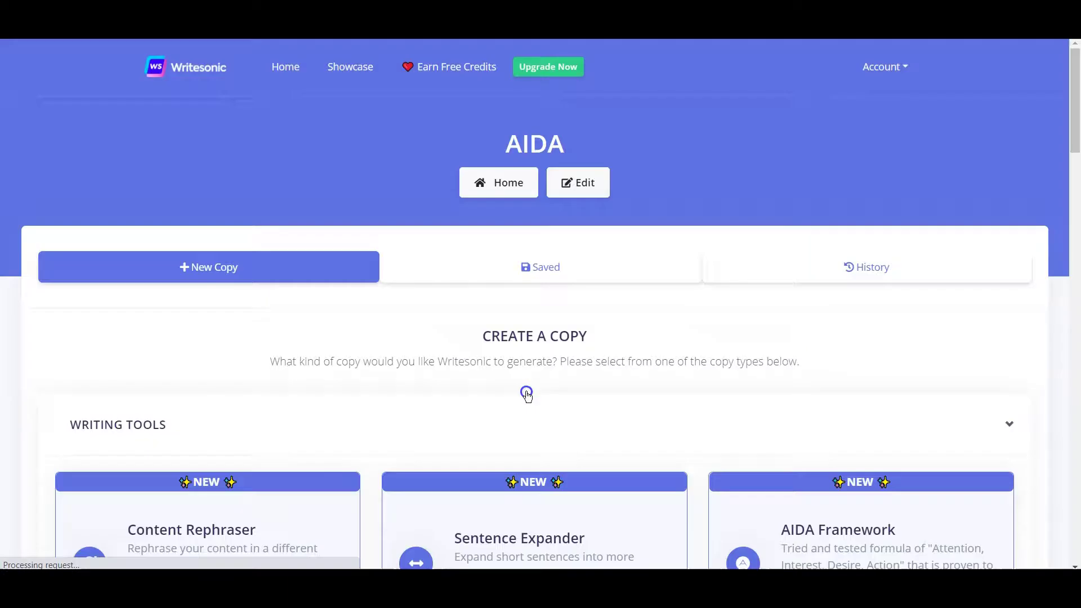
{"action": "scroll", "coordinate": [526, 394], "scroll_direction": "down", "scroll_amount": 3}
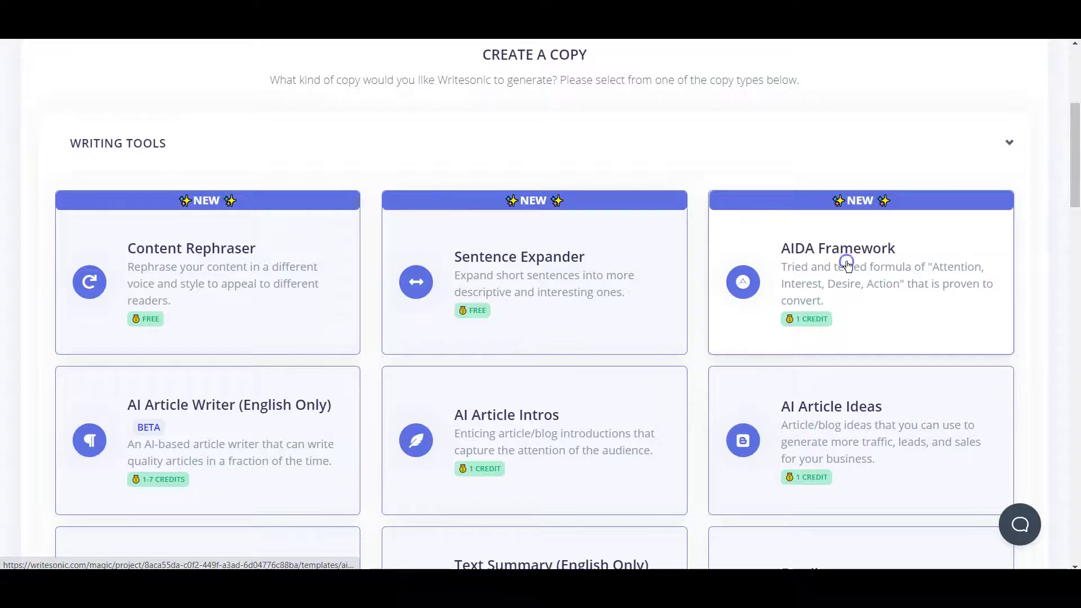
Step: Paste the keto diet description into AIDA Framework and generate ad copies
{"action": "left_click", "coordinate": [847, 265]}
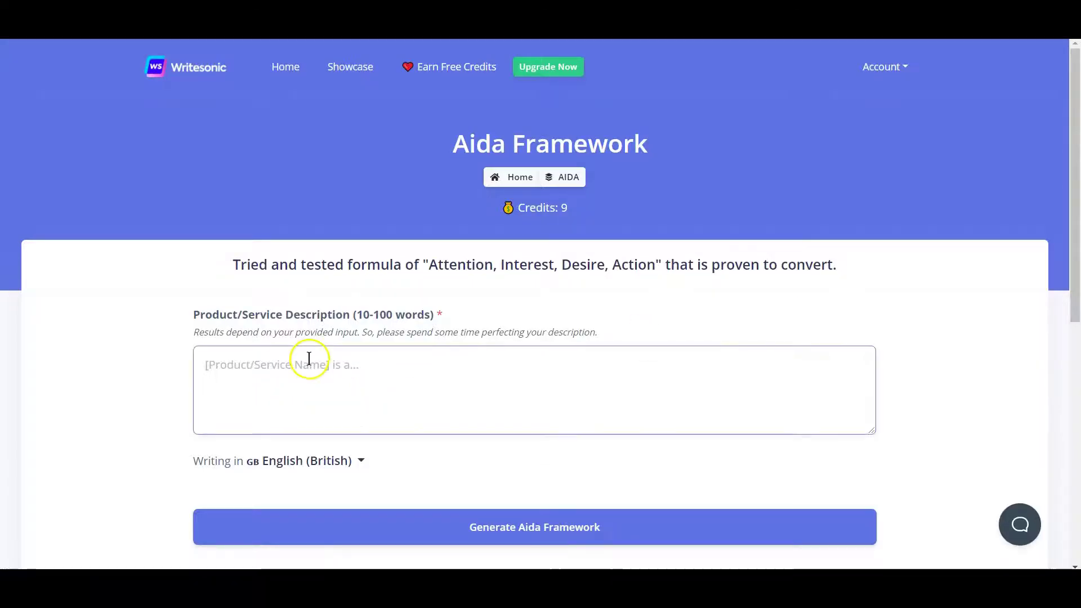
{"action": "left_click", "coordinate": [309, 358]}
{"action": "key", "text": "ctrl+v"}
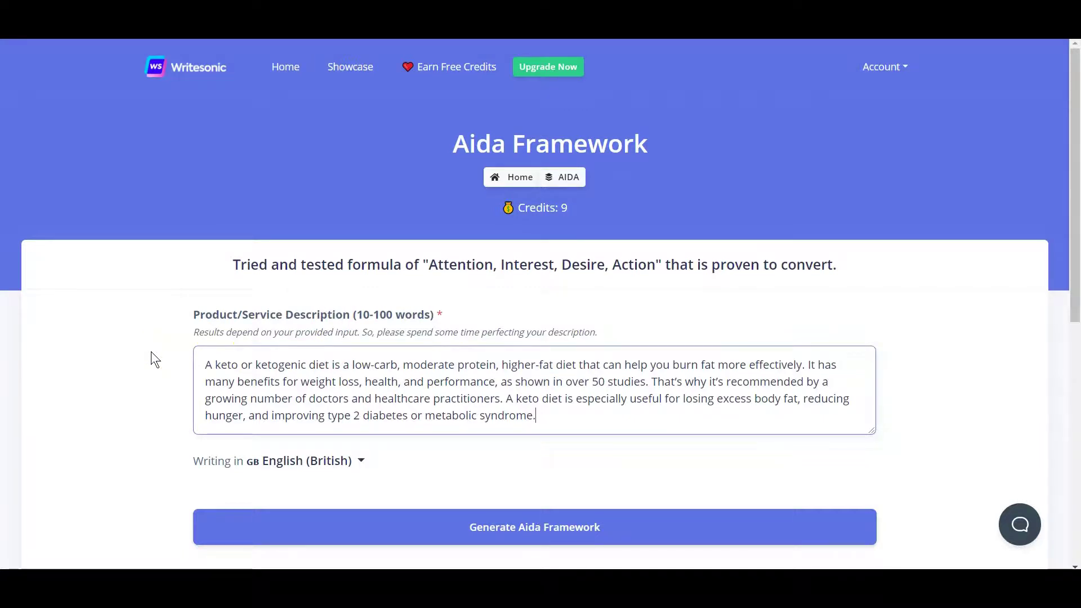
{"action": "scroll", "coordinate": [337, 372], "scroll_direction": "down", "scroll_amount": 2}
{"action": "left_click", "coordinate": [553, 392]}
{"action": "left_click", "coordinate": [555, 395]}
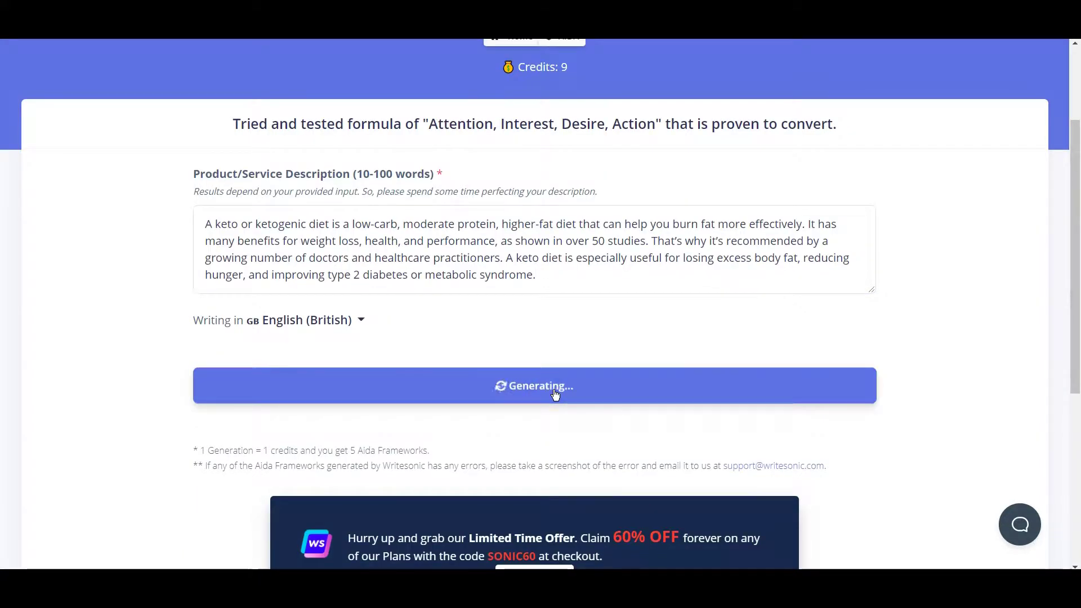
{"action": "scroll", "coordinate": [543, 386], "scroll_direction": "up", "scroll_amount": 2}
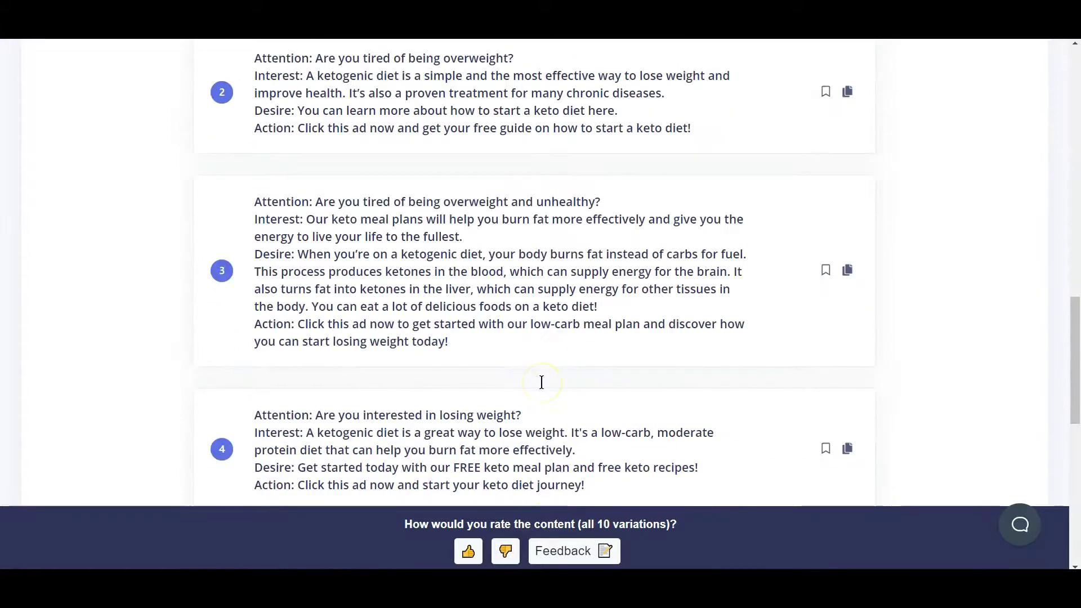
{"action": "scroll", "coordinate": [541, 383], "scroll_direction": "up", "scroll_amount": 2}
{"action": "scroll", "coordinate": [541, 382], "scroll_direction": "up", "scroll_amount": 4}
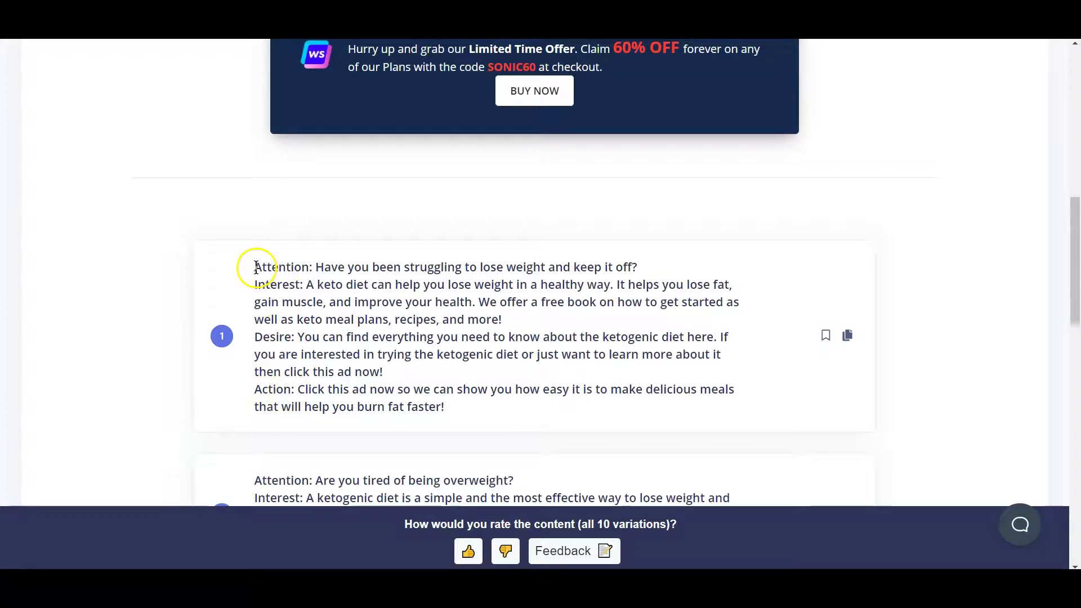
{"action": "left_click_drag", "start_coordinate": [255, 268], "coordinate": [312, 267]}
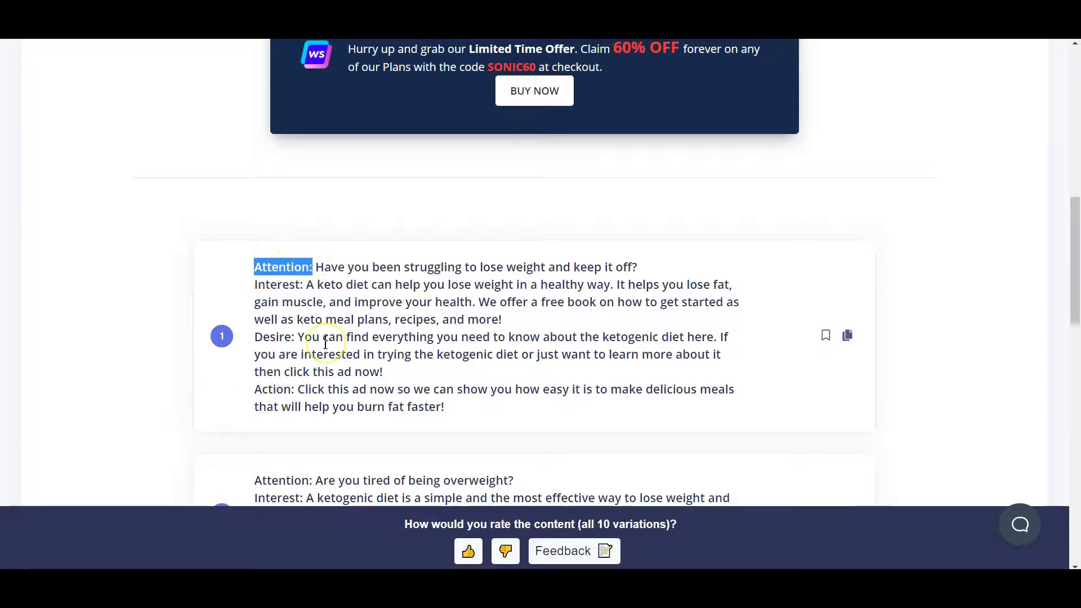
{"action": "left_click", "coordinate": [369, 302]}
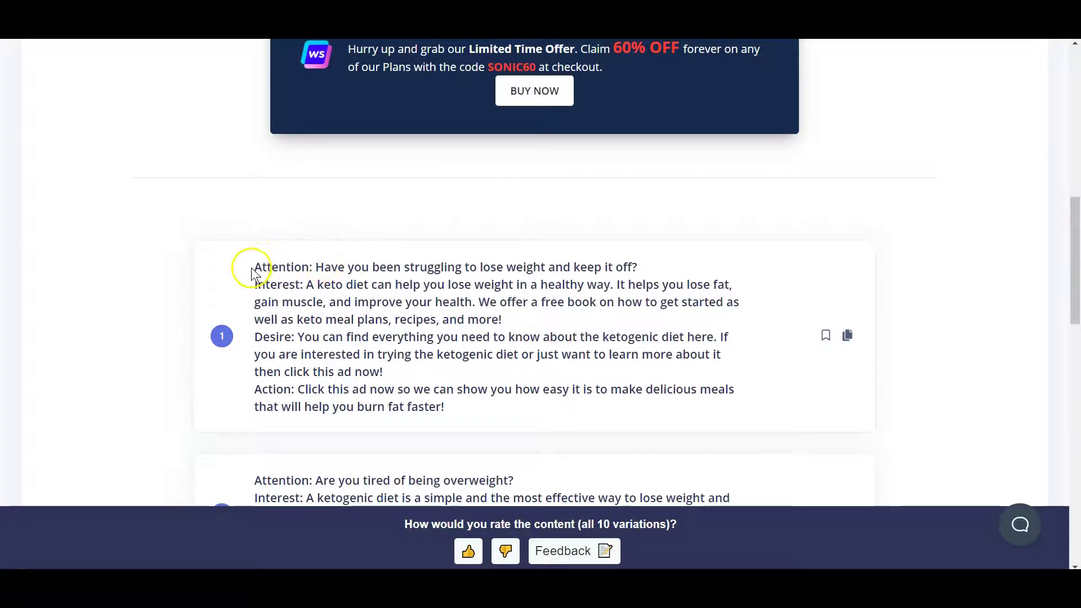
{"action": "left_click_drag", "start_coordinate": [257, 268], "coordinate": [311, 266]}
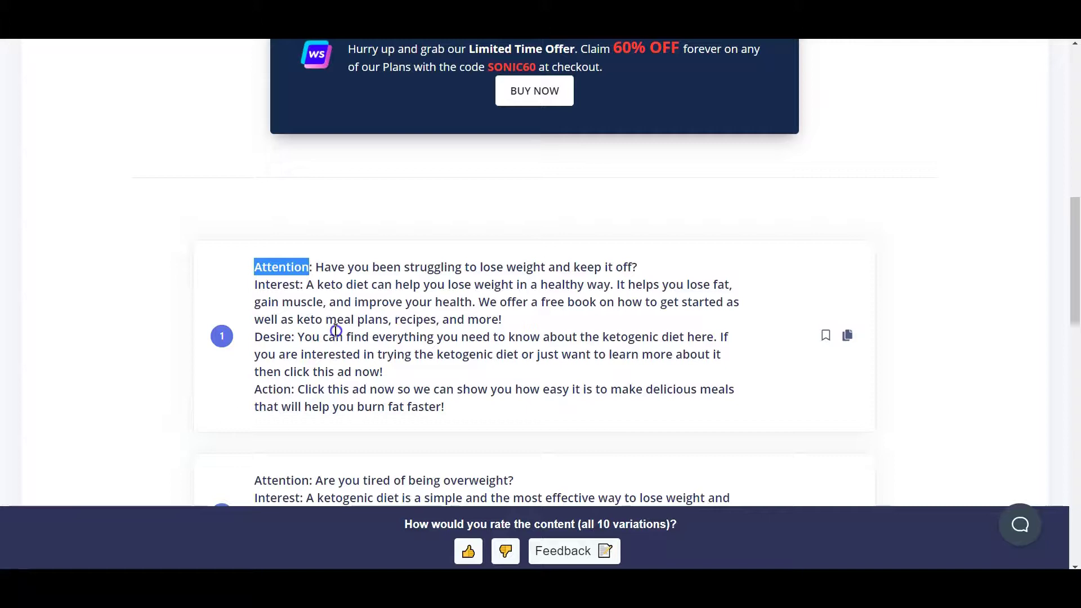
{"action": "scroll", "coordinate": [329, 323], "scroll_direction": "down", "scroll_amount": 2}
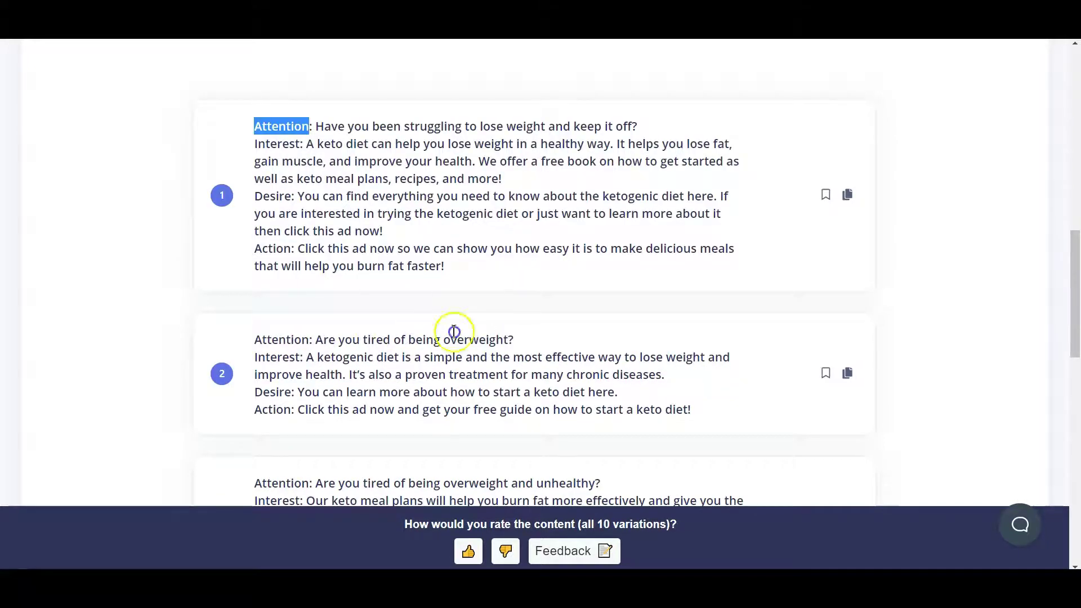
{"action": "double_click", "coordinate": [267, 339]}
{"action": "scroll", "coordinate": [269, 372], "scroll_direction": "down", "scroll_amount": 2}
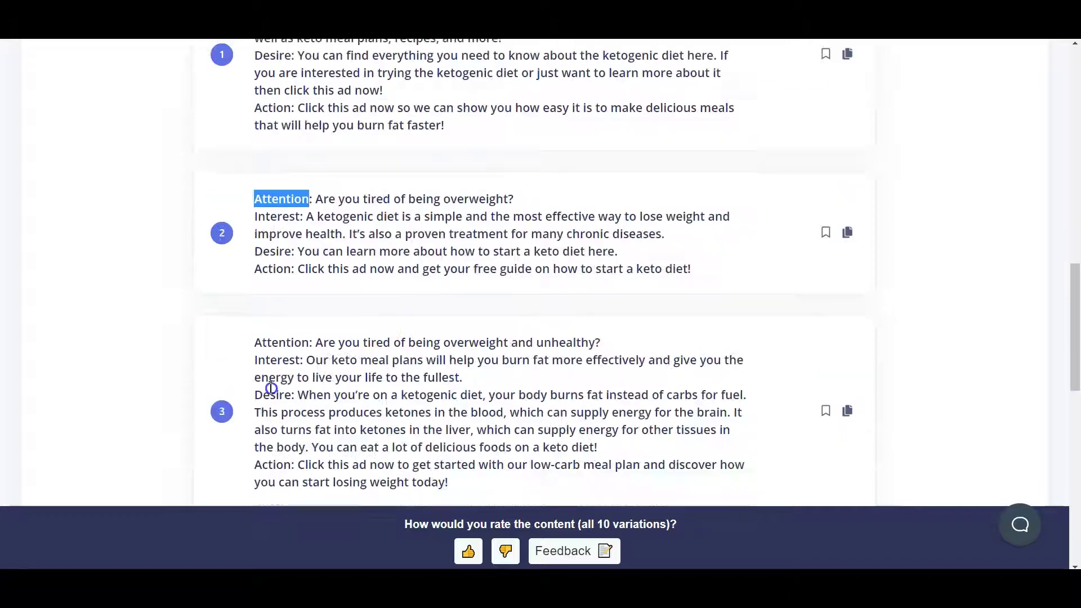
{"action": "double_click", "coordinate": [283, 338]}
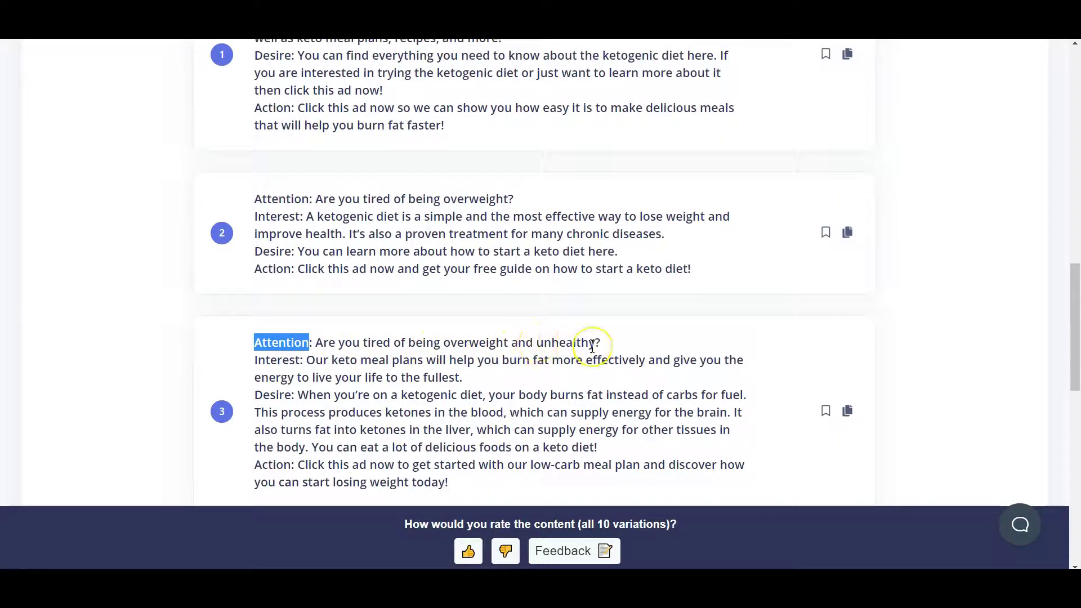
{"action": "scroll", "coordinate": [341, 427], "scroll_direction": "down", "scroll_amount": 2}
{"action": "scroll", "coordinate": [287, 355], "scroll_direction": "down", "scroll_amount": 2}
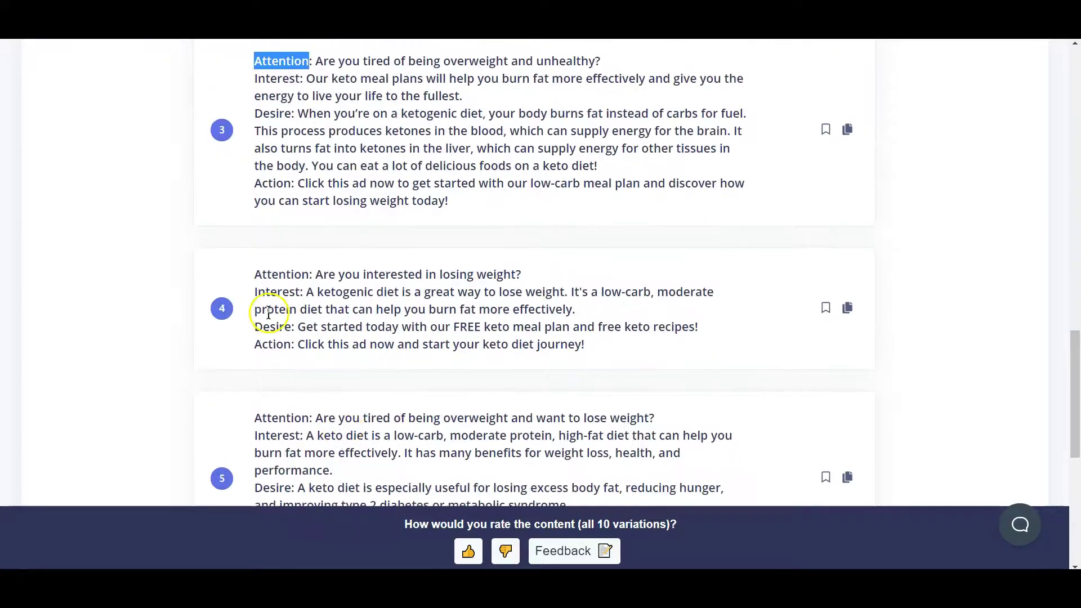
{"action": "double_click", "coordinate": [279, 274]}
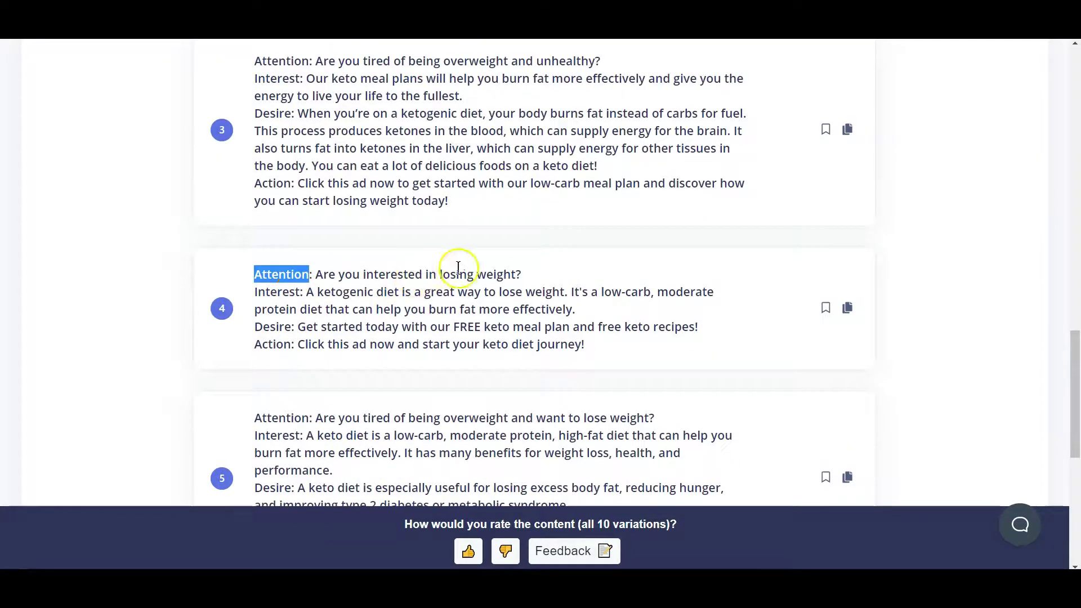
{"action": "double_click", "coordinate": [279, 417]}
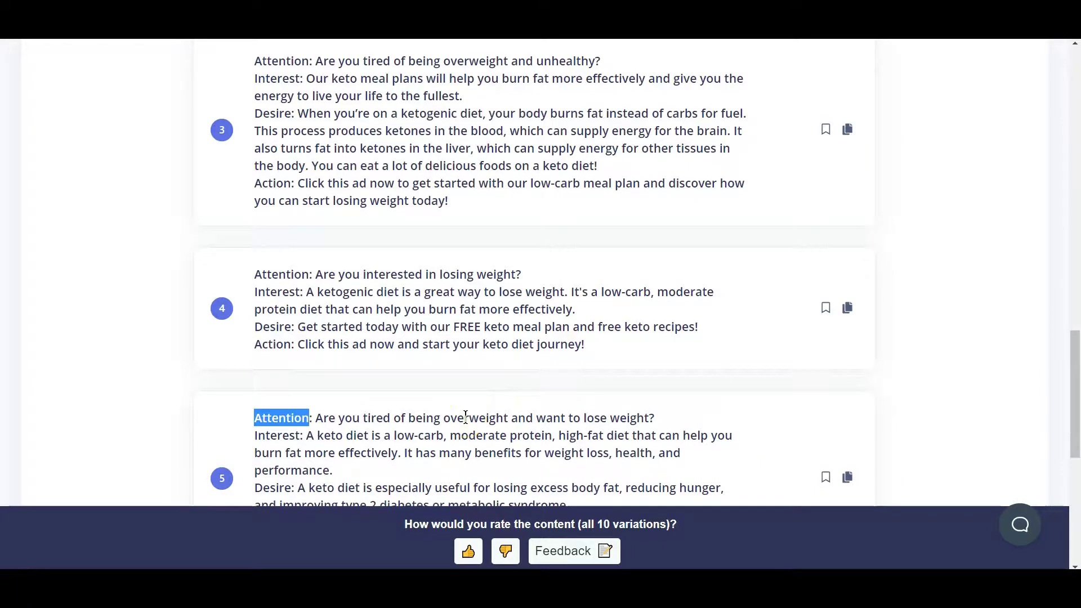
{"action": "scroll", "coordinate": [465, 417], "scroll_direction": "up", "scroll_amount": 3}
{"action": "scroll", "coordinate": [465, 417], "scroll_direction": "up", "scroll_amount": 2}
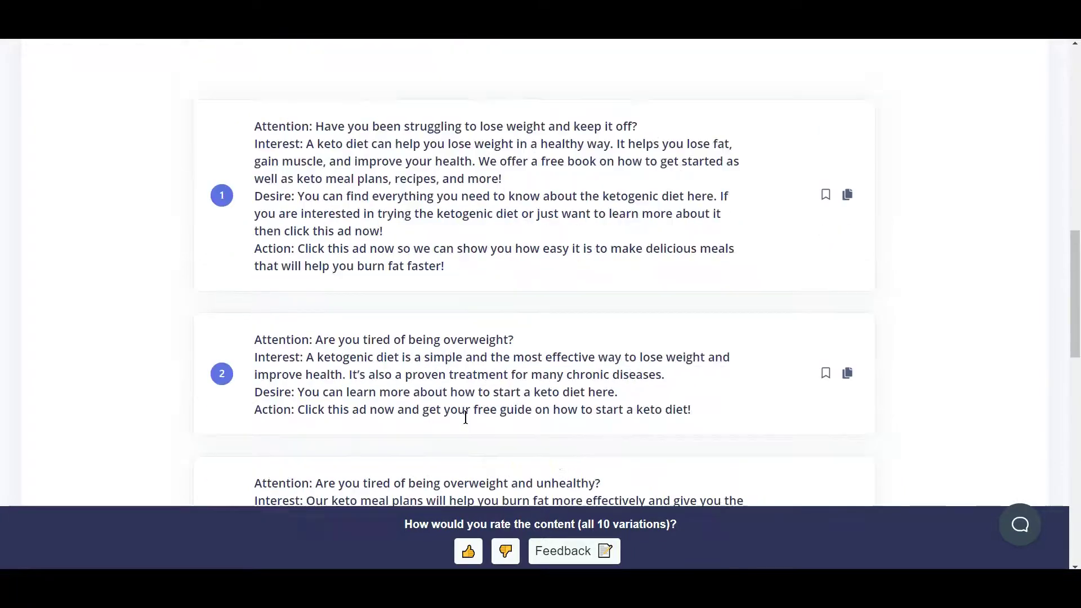
{"action": "double_click", "coordinate": [276, 144]}
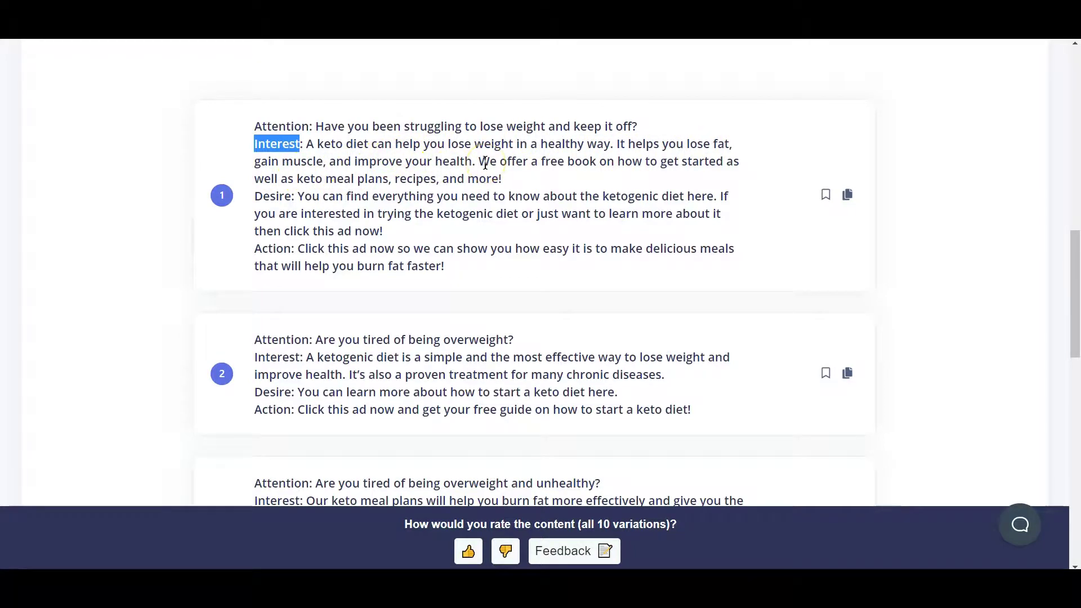
{"action": "left_click_drag", "start_coordinate": [478, 163], "coordinate": [494, 177]}
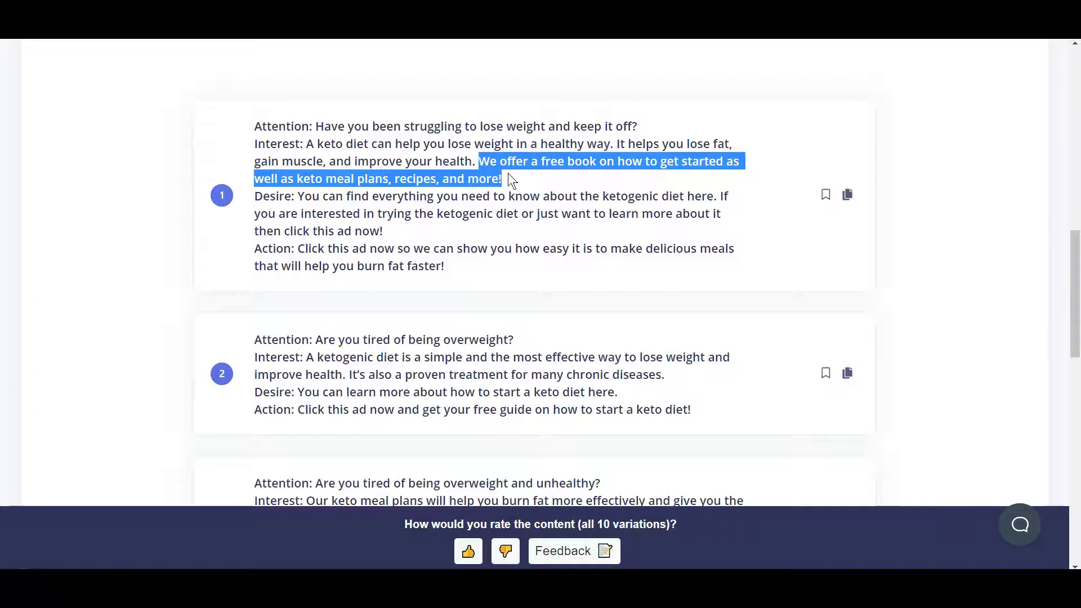
{"action": "double_click", "coordinate": [276, 358]}
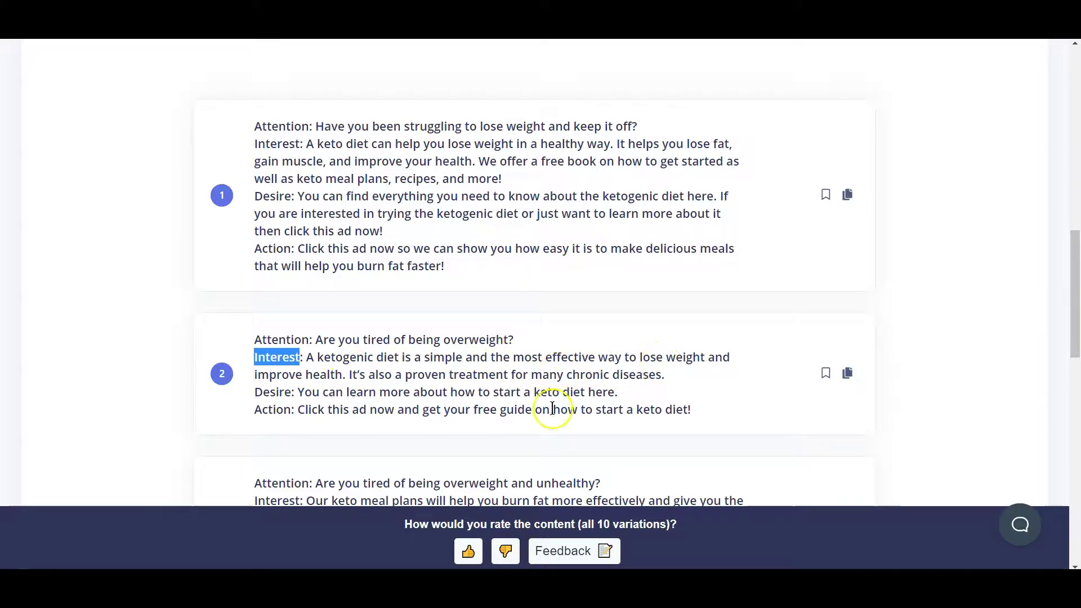
{"action": "scroll", "coordinate": [345, 368], "scroll_direction": "down", "scroll_amount": 2}
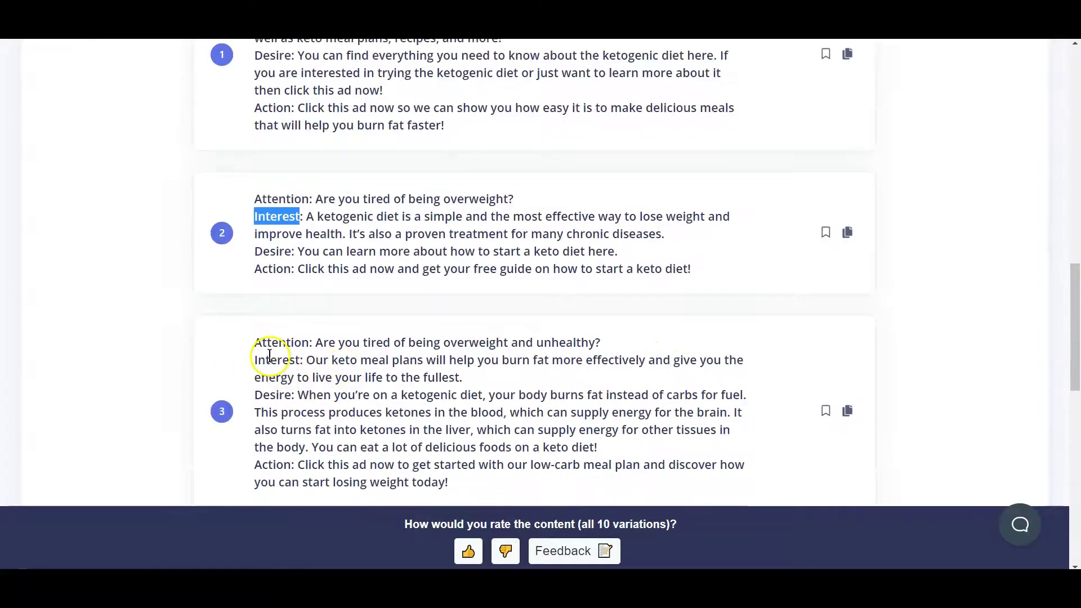
{"action": "double_click", "coordinate": [275, 360]}
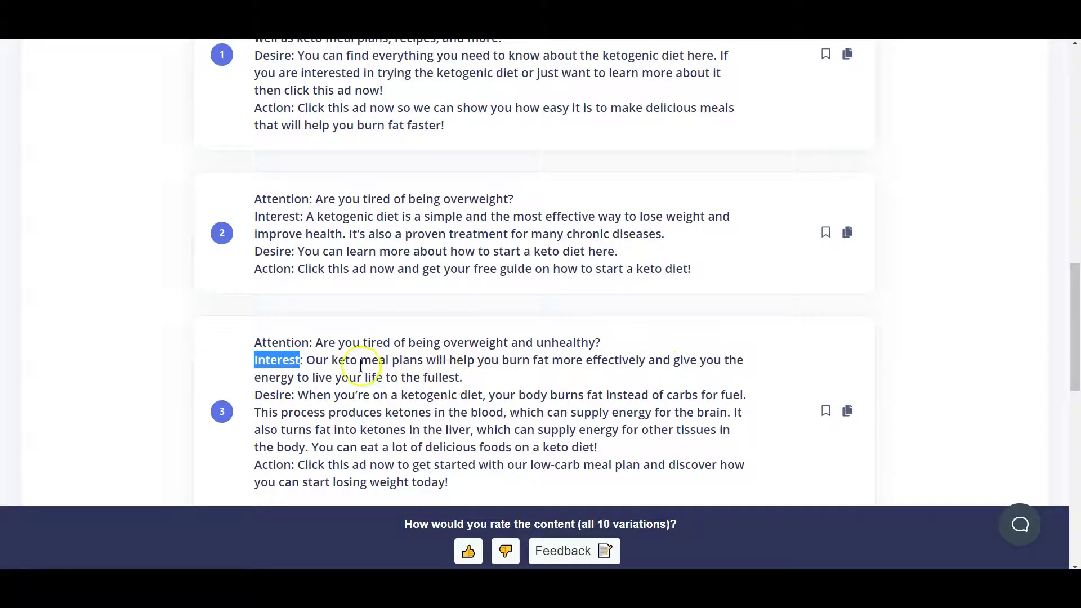
{"action": "mouse_move", "coordinate": [330, 360]}
{"action": "left_mouse_down"}
{"action": "mouse_move", "coordinate": [415, 342]}
{"action": "mouse_move", "coordinate": [420, 355]}
{"action": "left_mouse_up"}
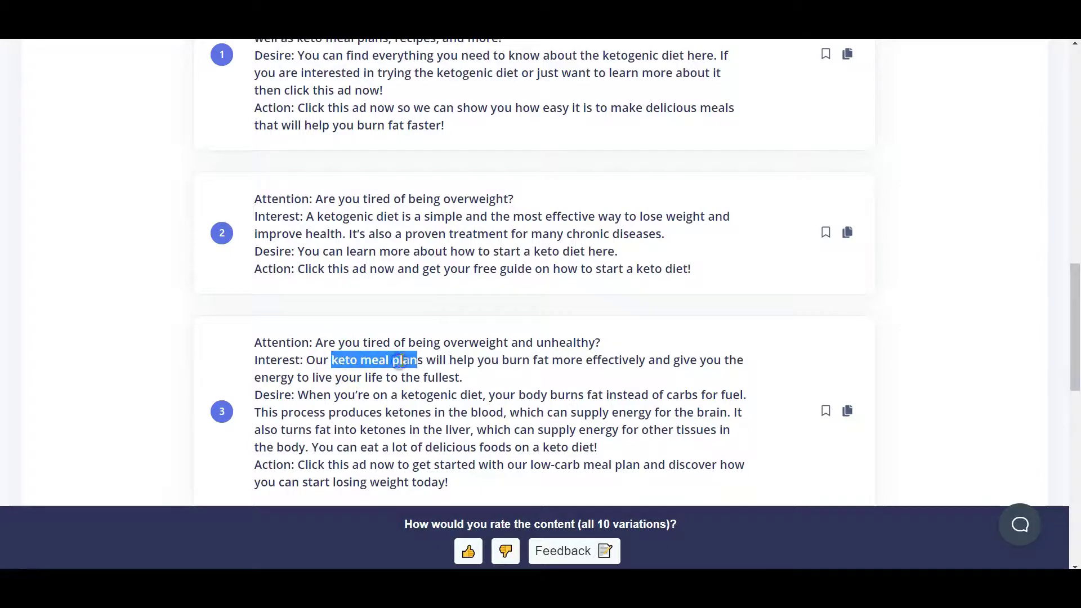
{"action": "scroll", "coordinate": [318, 305], "scroll_direction": "down", "scroll_amount": 3}
{"action": "double_click", "coordinate": [287, 291]}
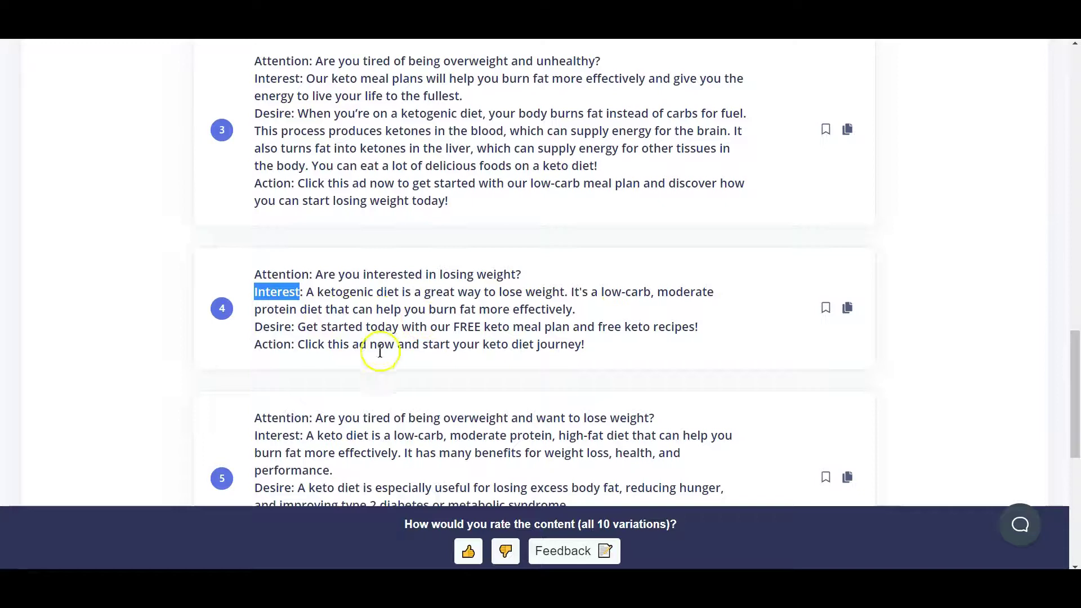
{"action": "scroll", "coordinate": [358, 342], "scroll_direction": "down", "scroll_amount": 2}
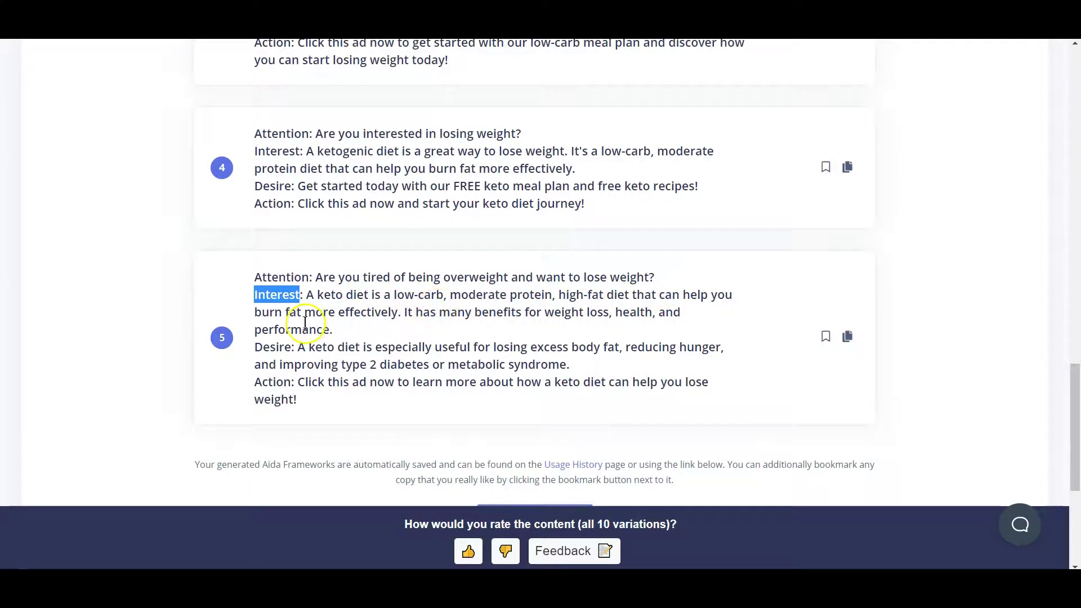
{"action": "left_click_drag", "start_coordinate": [306, 295], "coordinate": [325, 325]}
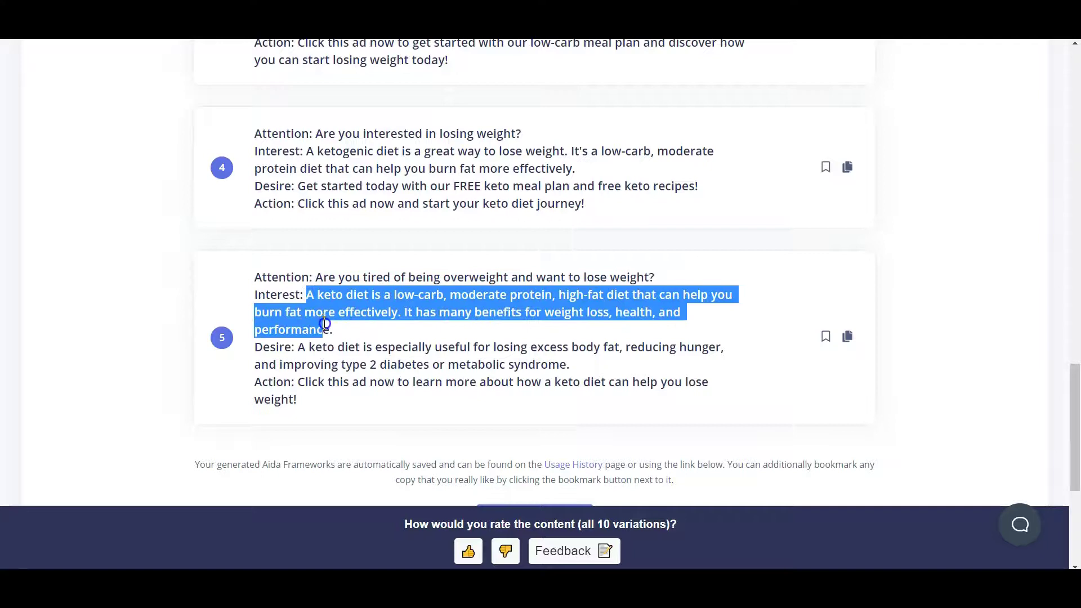
{"action": "scroll", "coordinate": [333, 313], "scroll_direction": "up", "scroll_amount": 3}
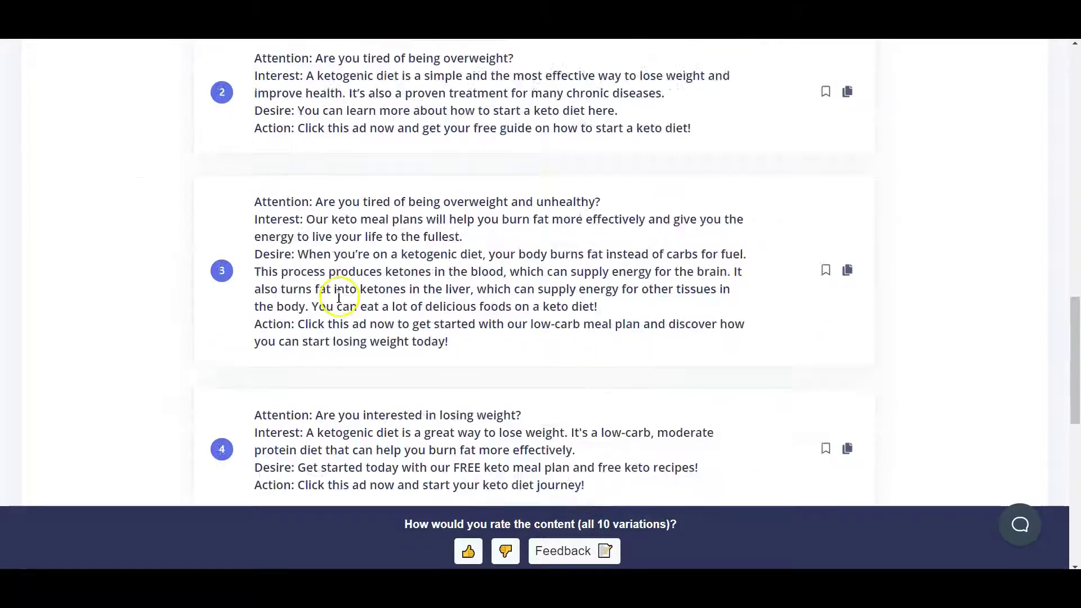
{"action": "scroll", "coordinate": [340, 300], "scroll_direction": "up", "scroll_amount": 5}
{"action": "scroll", "coordinate": [339, 296], "scroll_direction": "down", "scroll_amount": 5}
{"action": "scroll", "coordinate": [339, 296], "scroll_direction": "down", "scroll_amount": 2}
{"action": "scroll", "coordinate": [339, 295], "scroll_direction": "down", "scroll_amount": 2}
{"action": "scroll", "coordinate": [338, 302], "scroll_direction": "up", "scroll_amount": 5}
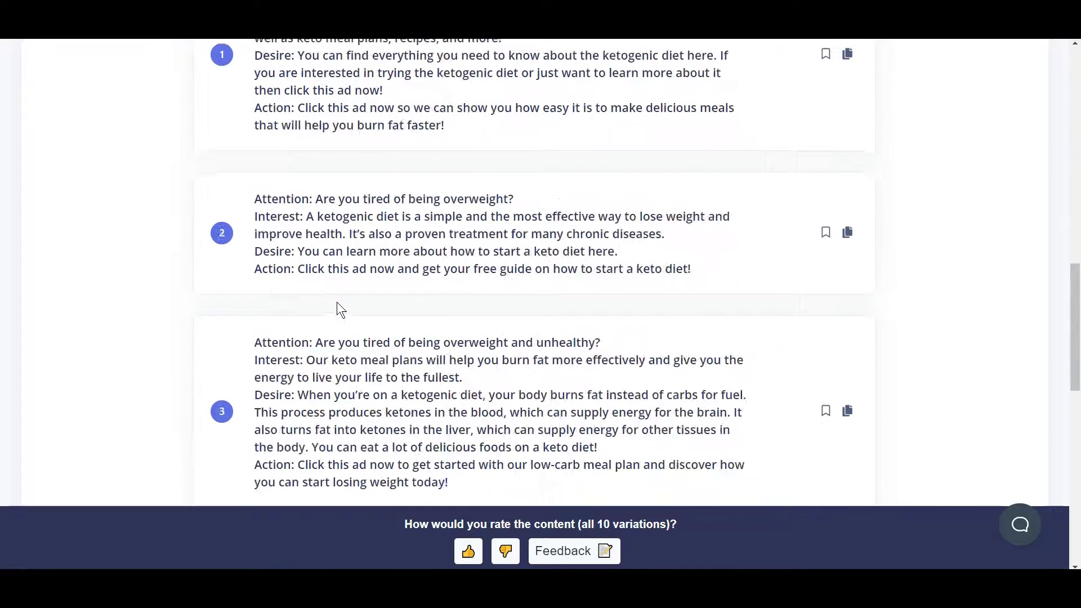
{"action": "scroll", "coordinate": [337, 310], "scroll_direction": "up", "scroll_amount": 2}
Step: Point out the Desire lines of keto ad variations 1 through 4
{"action": "double_click", "coordinate": [269, 201]}
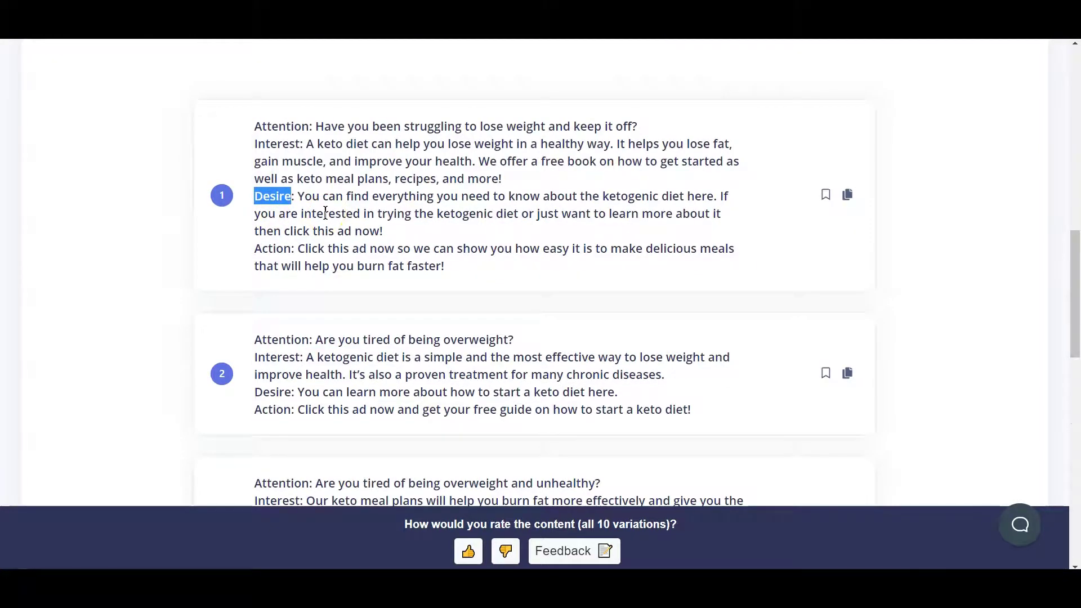
{"action": "left_click", "coordinate": [319, 205]}
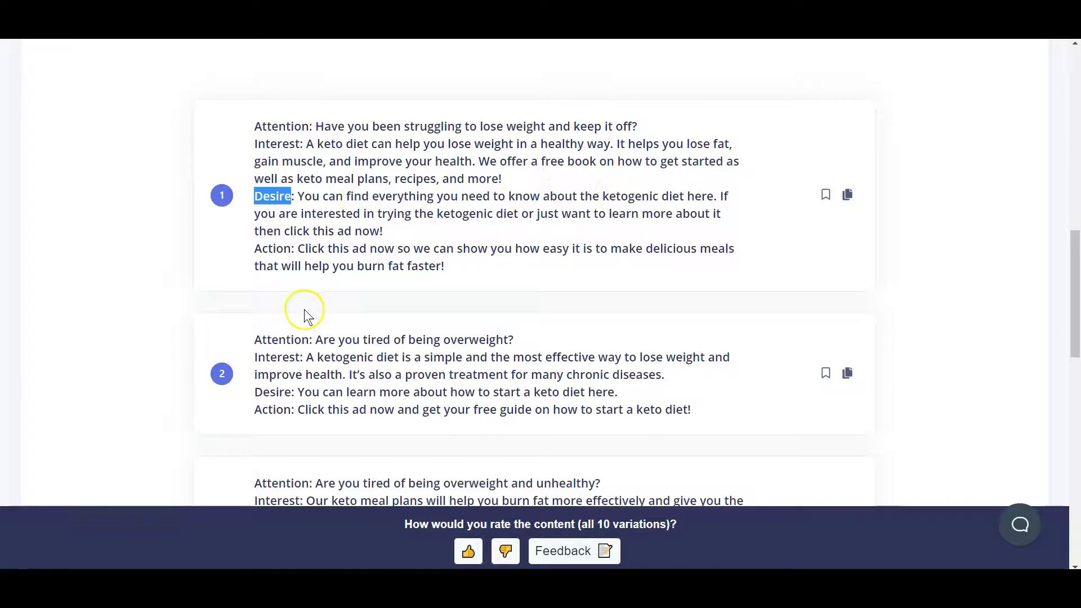
{"action": "double_click", "coordinate": [272, 393]}
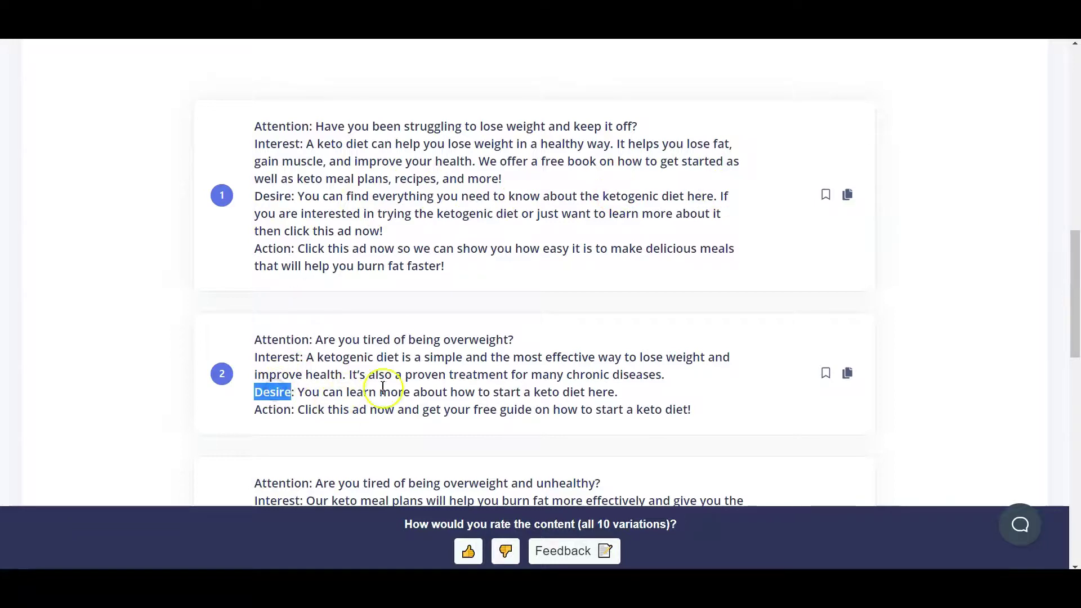
{"action": "scroll", "coordinate": [434, 290], "scroll_direction": "down", "scroll_amount": 3}
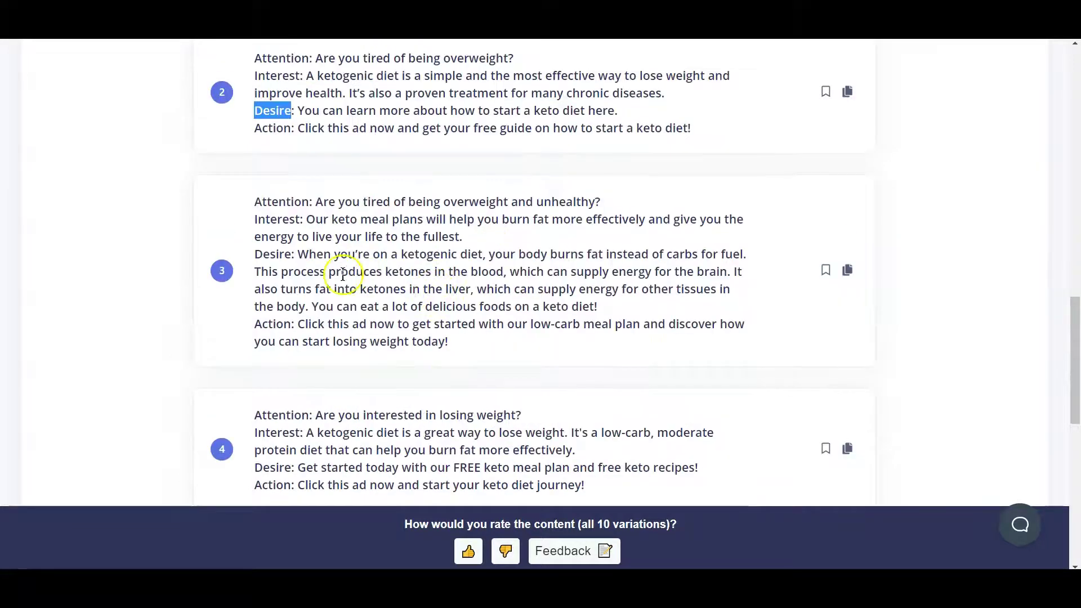
{"action": "left_click_drag", "start_coordinate": [269, 255], "coordinate": [297, 264]}
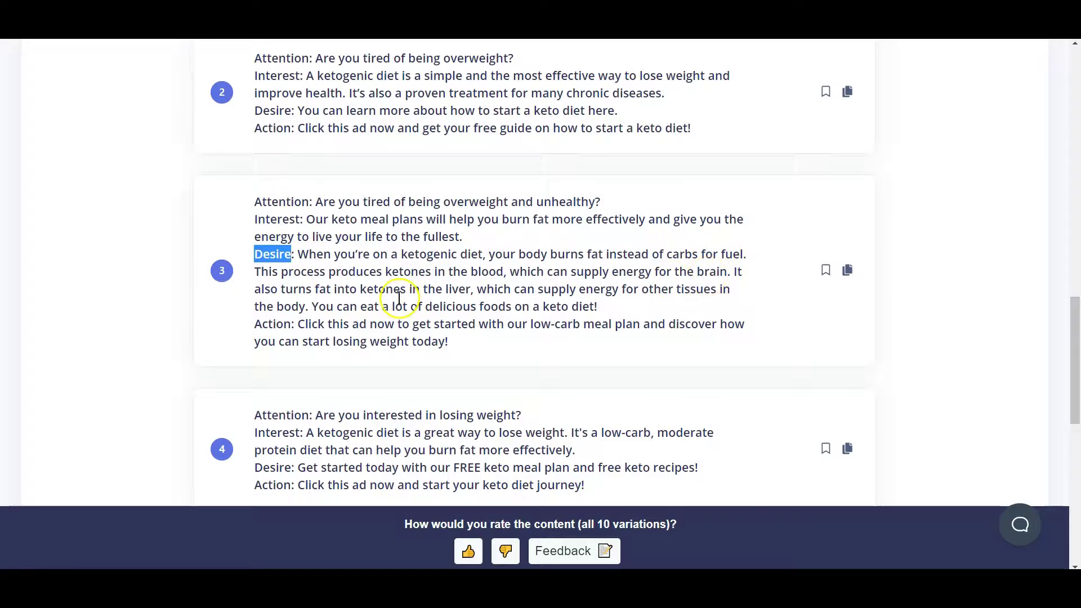
{"action": "left_click_drag", "start_coordinate": [298, 253], "coordinate": [639, 309]}
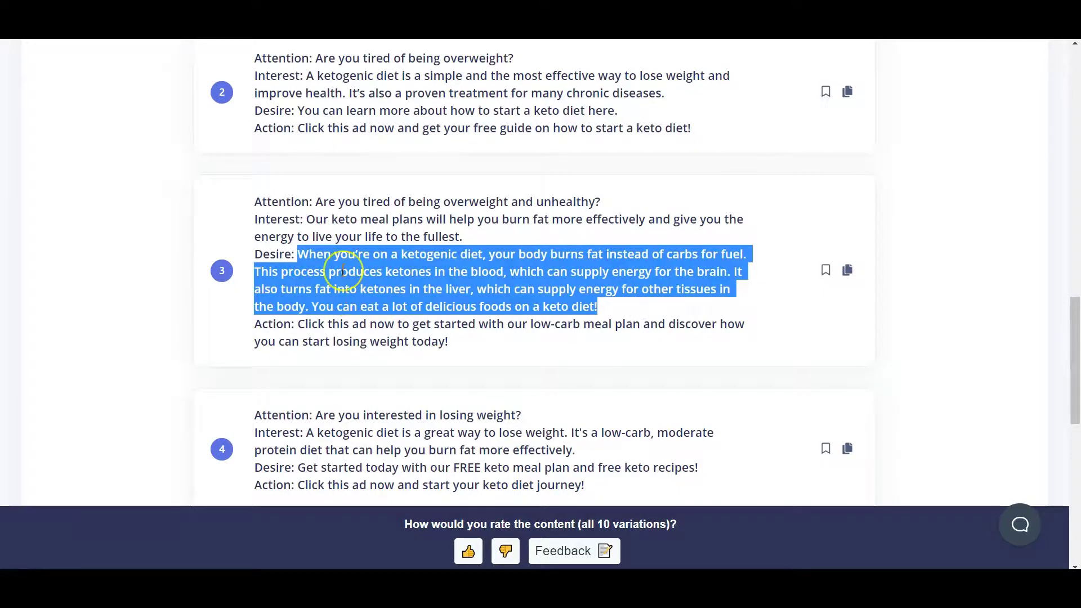
{"action": "scroll", "coordinate": [343, 270], "scroll_direction": "down", "scroll_amount": 2}
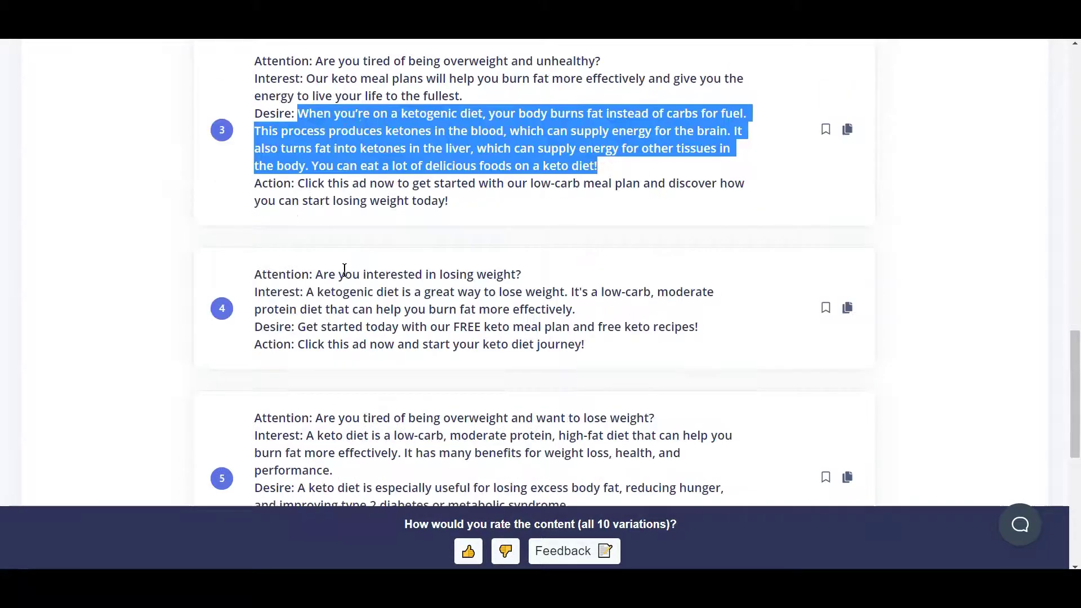
{"action": "double_click", "coordinate": [272, 327]}
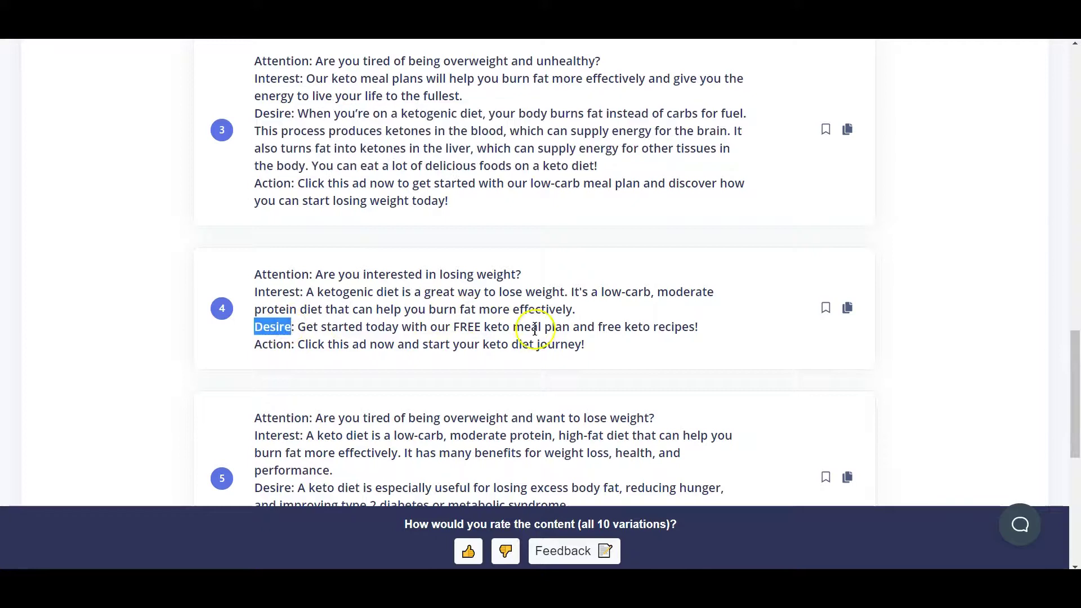
{"action": "scroll", "coordinate": [439, 313], "scroll_direction": "down", "scroll_amount": 2}
{"action": "left_click", "coordinate": [271, 345]}
Step: Point out ad 5's Desire and Action lines, then copy the first keto ad variation
{"action": "double_click", "coordinate": [270, 345]}
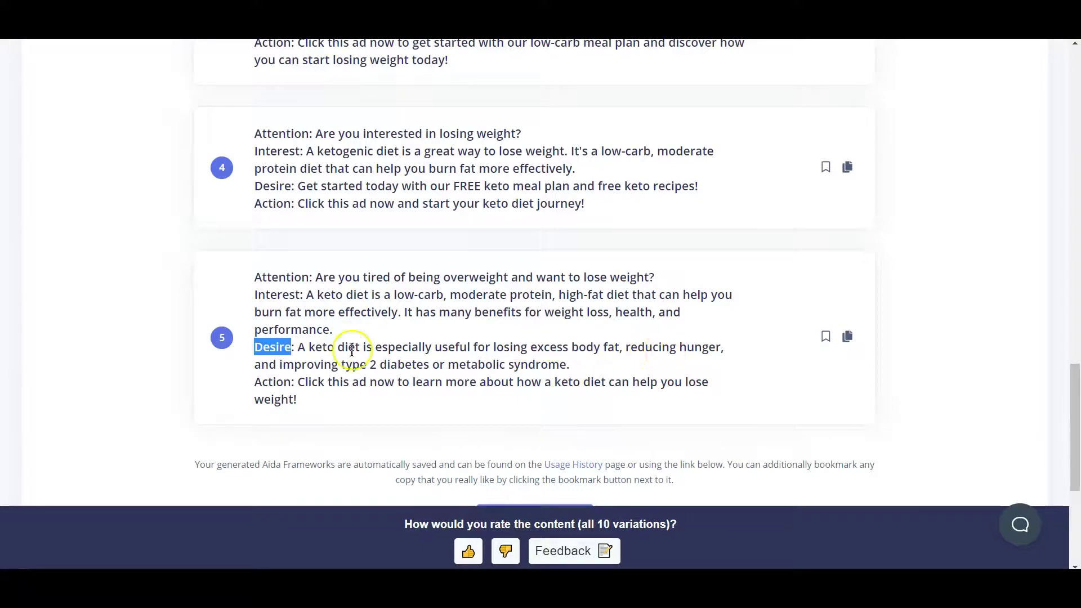
{"action": "double_click", "coordinate": [264, 381]}
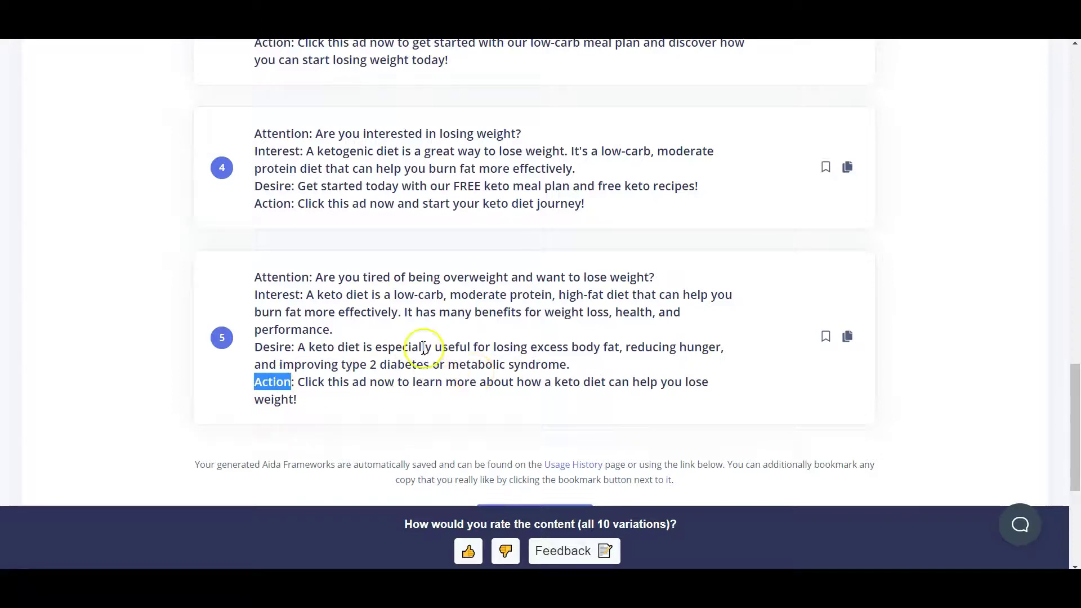
{"action": "left_click", "coordinate": [361, 382]}
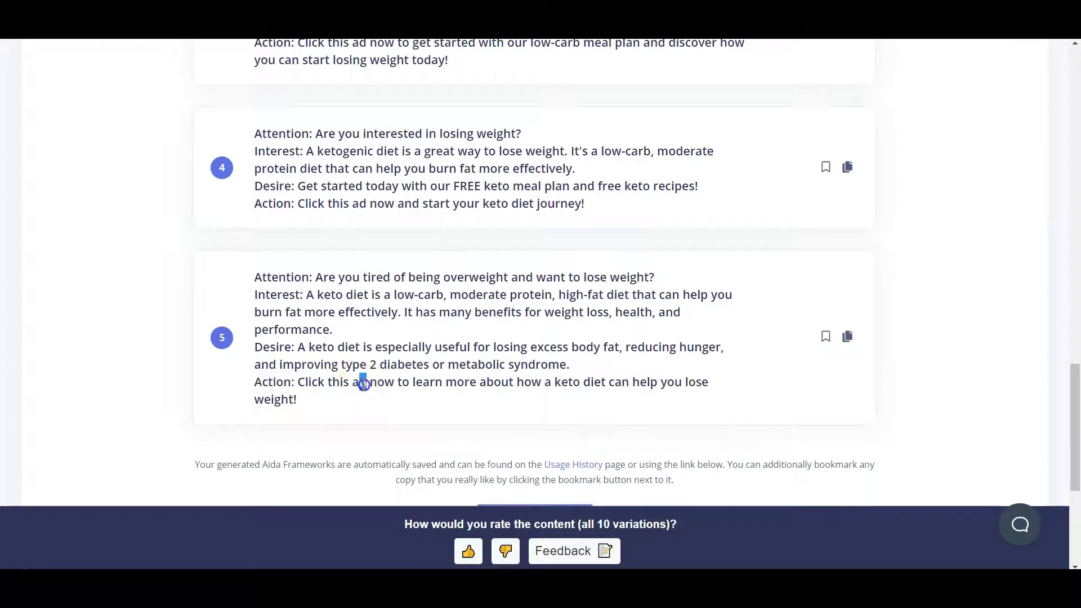
{"action": "scroll", "coordinate": [362, 385], "scroll_direction": "up", "scroll_amount": 2}
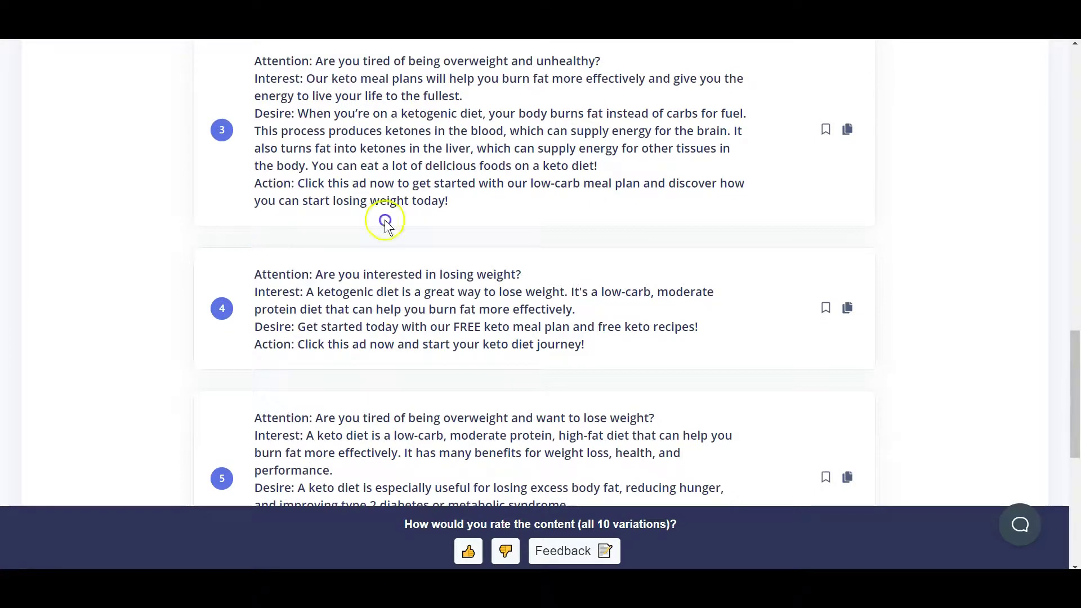
{"action": "scroll", "coordinate": [317, 203], "scroll_direction": "up", "scroll_amount": 4}
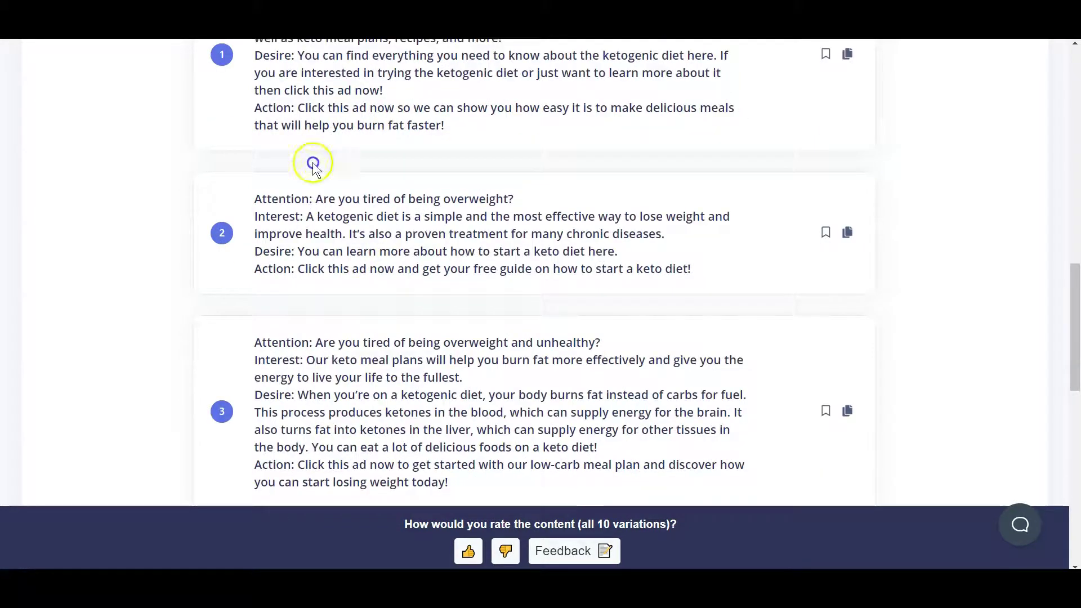
{"action": "scroll", "coordinate": [352, 166], "scroll_direction": "up", "scroll_amount": 2}
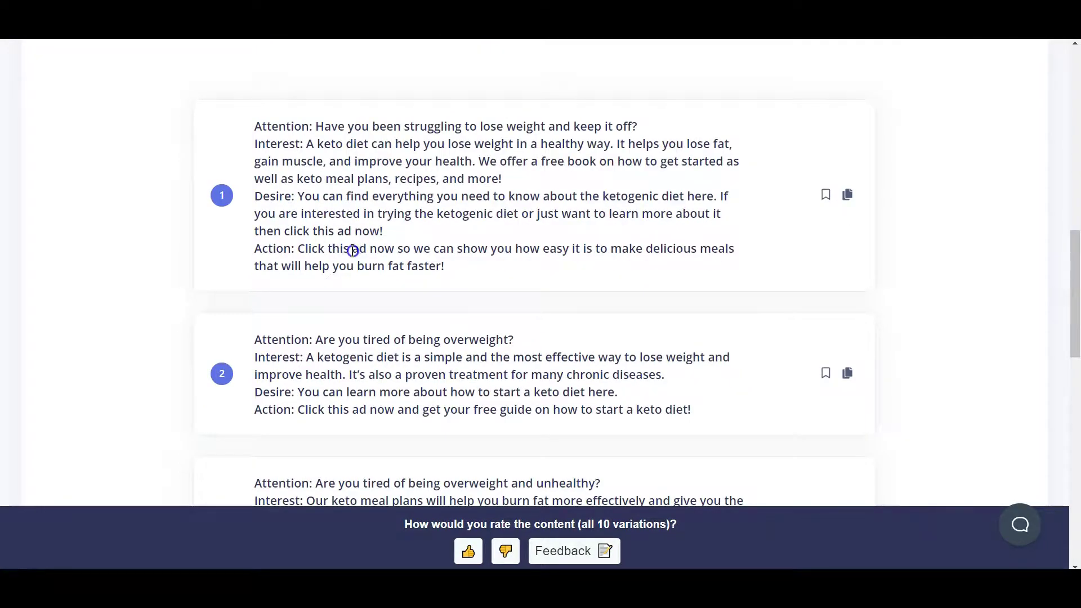
{"action": "left_click_drag", "start_coordinate": [353, 249], "coordinate": [371, 251]}
{"action": "scroll", "coordinate": [265, 335], "scroll_direction": "up", "scroll_amount": 2}
{"action": "scroll", "coordinate": [262, 327], "scroll_direction": "down", "scroll_amount": 4}
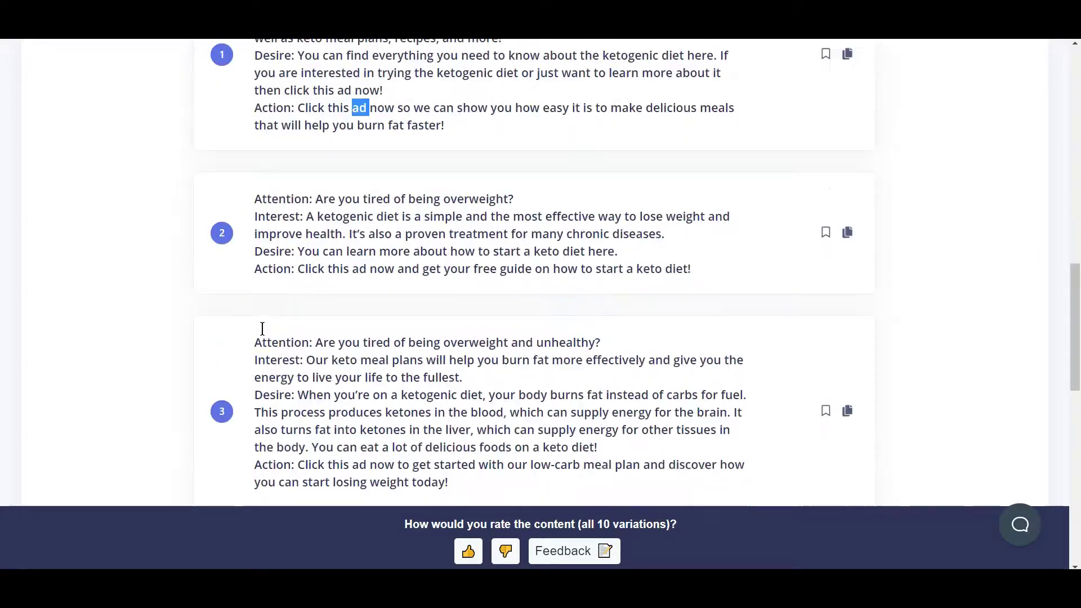
{"action": "scroll", "coordinate": [262, 328], "scroll_direction": "down", "scroll_amount": 2}
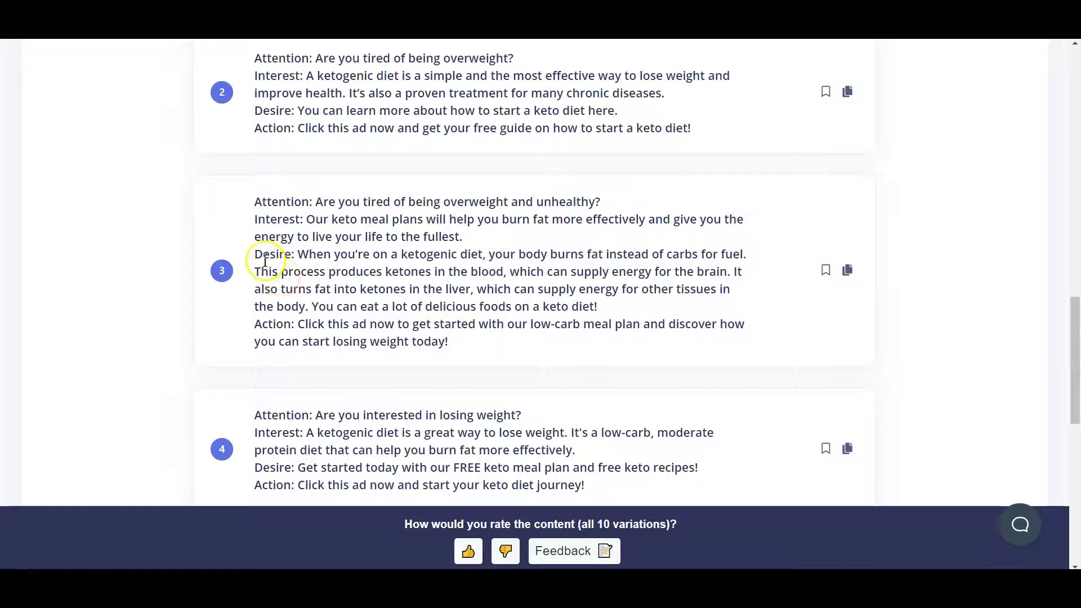
{"action": "scroll", "coordinate": [266, 261], "scroll_direction": "up", "scroll_amount": 6}
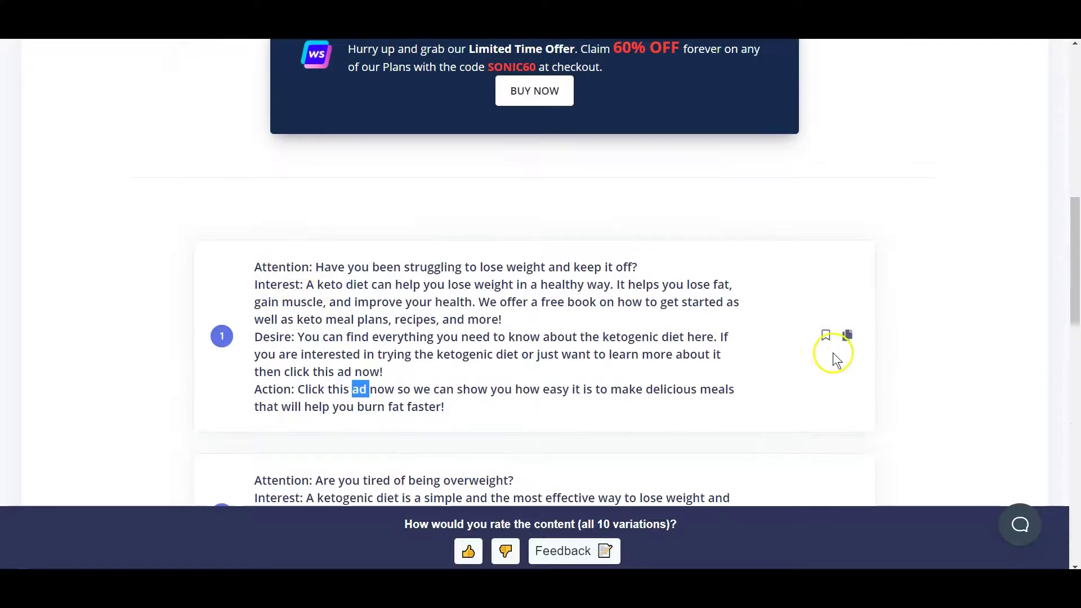
{"action": "left_click", "coordinate": [848, 337]}
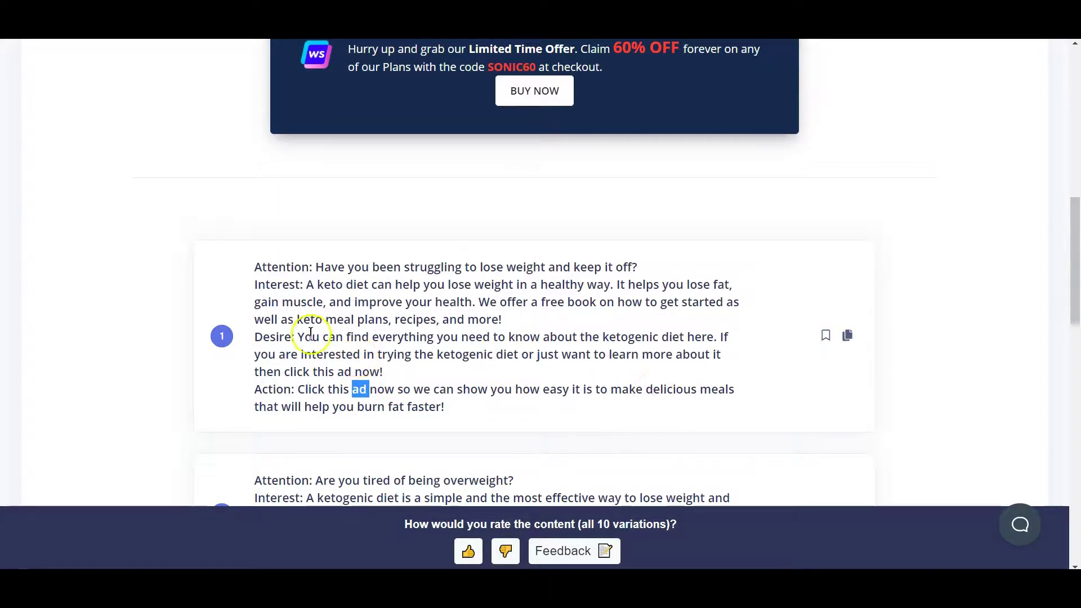
{"action": "scroll", "coordinate": [300, 328], "scroll_direction": "down", "scroll_amount": 2}
{"action": "scroll", "coordinate": [300, 327], "scroll_direction": "down", "scroll_amount": 4}
{"action": "scroll", "coordinate": [300, 328], "scroll_direction": "down", "scroll_amount": 2}
{"action": "scroll", "coordinate": [303, 321], "scroll_direction": "down", "scroll_amount": 2}
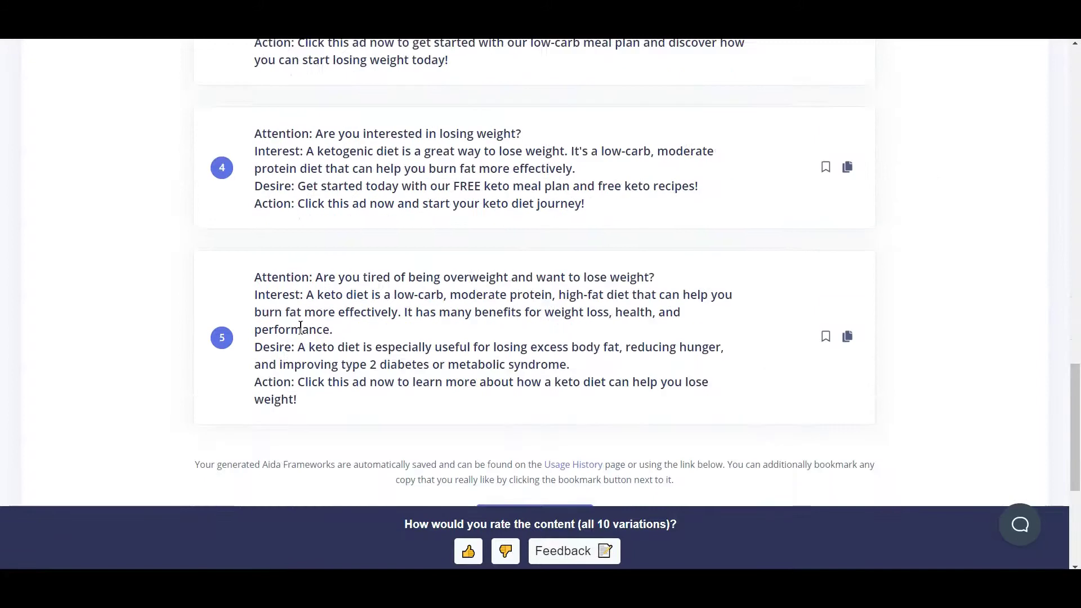
{"action": "scroll", "coordinate": [304, 316], "scroll_direction": "up", "scroll_amount": 10}
{"action": "scroll", "coordinate": [302, 314], "scroll_direction": "up", "scroll_amount": 2}
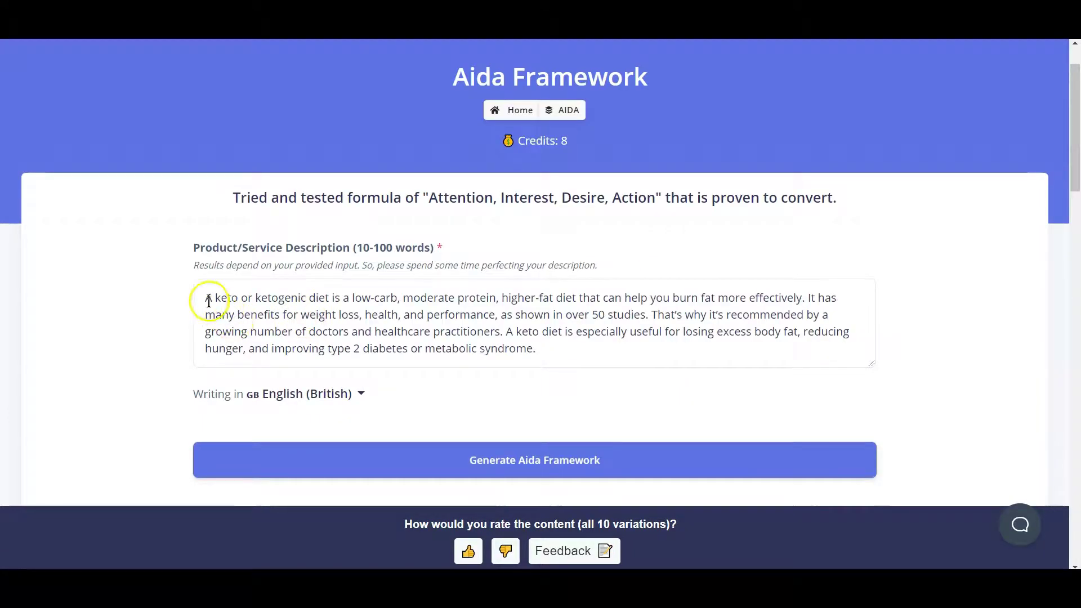
Step: Select the entire keto product description text in the form
{"action": "left_click_drag", "start_coordinate": [202, 298], "coordinate": [567, 347]}
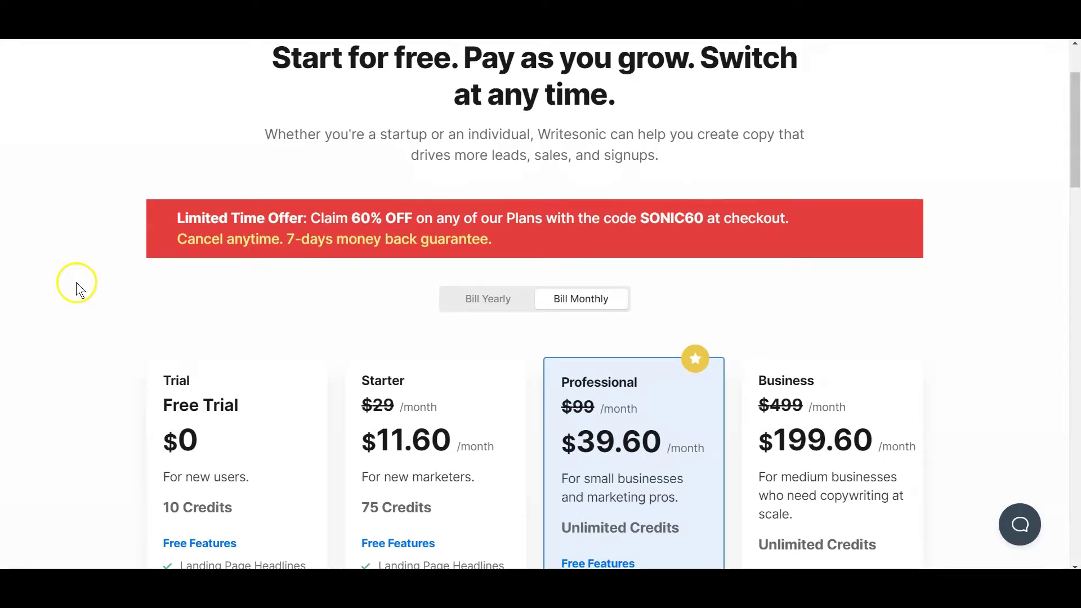
{"action": "scroll", "coordinate": [230, 463], "scroll_direction": "down", "scroll_amount": 2}
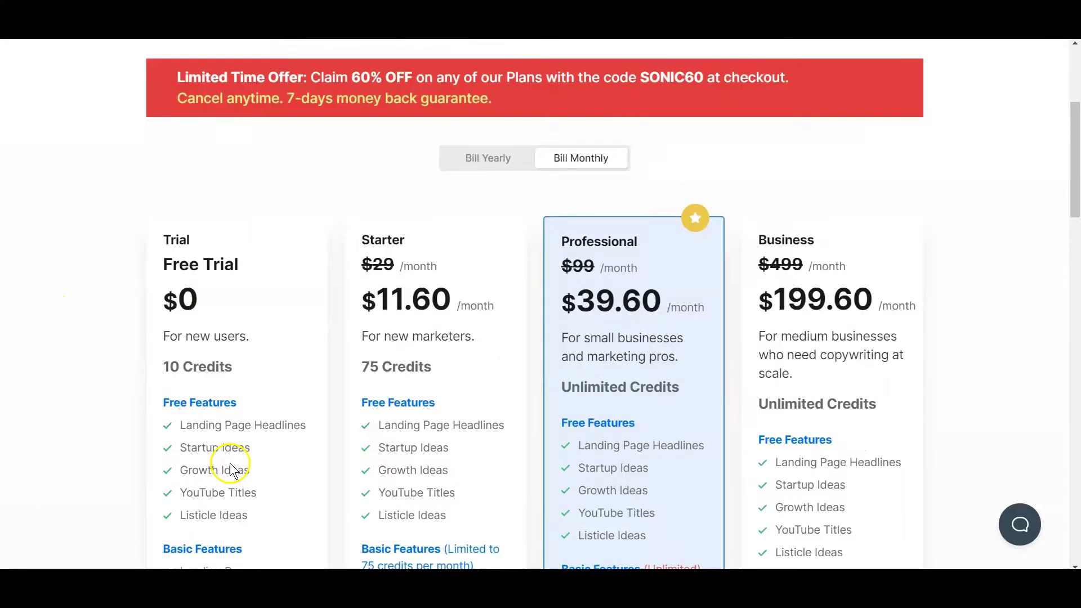
Step: Compare yearly and monthly prices, highlighting the 60% OFF offer and Starter monthly price
{"action": "left_click", "coordinate": [488, 161]}
{"action": "left_click", "coordinate": [586, 161]}
{"action": "double_click", "coordinate": [367, 78]}
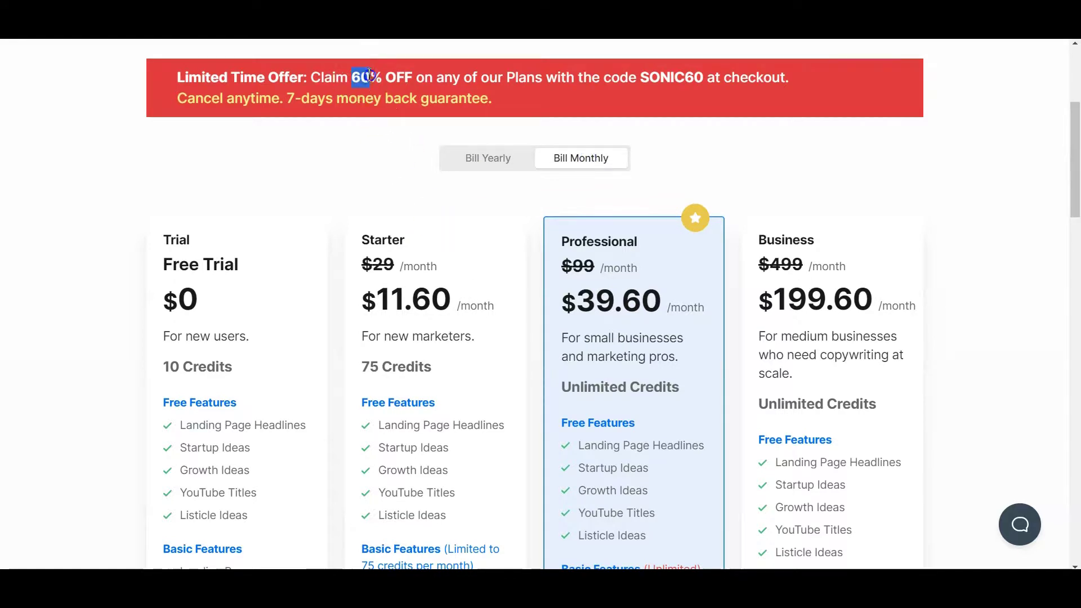
{"action": "left_click_drag", "start_coordinate": [369, 77], "coordinate": [413, 77]}
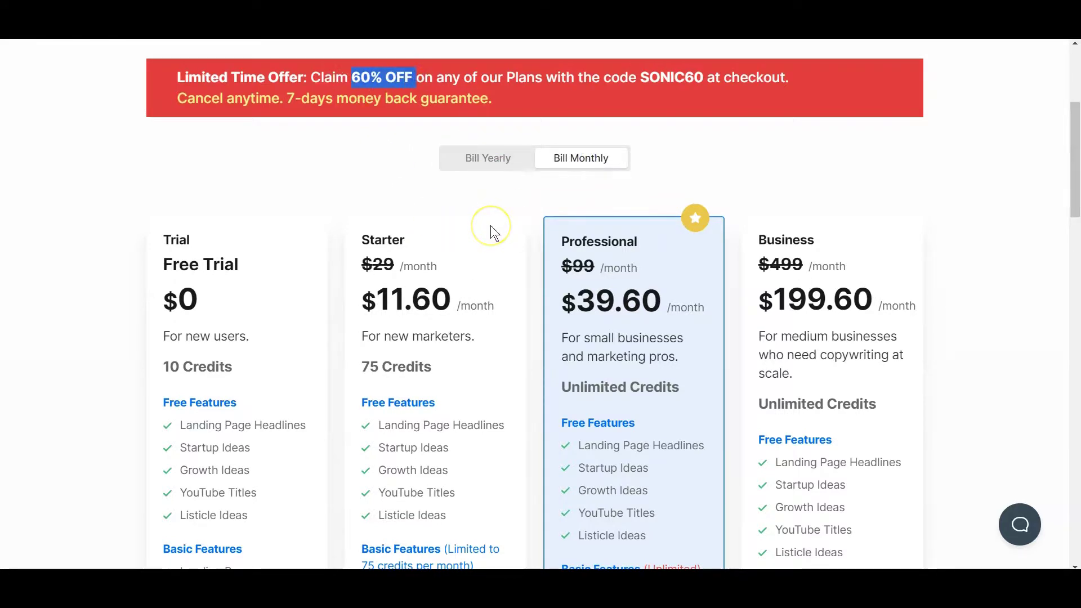
{"action": "left_click_drag", "start_coordinate": [498, 305], "coordinate": [347, 301]}
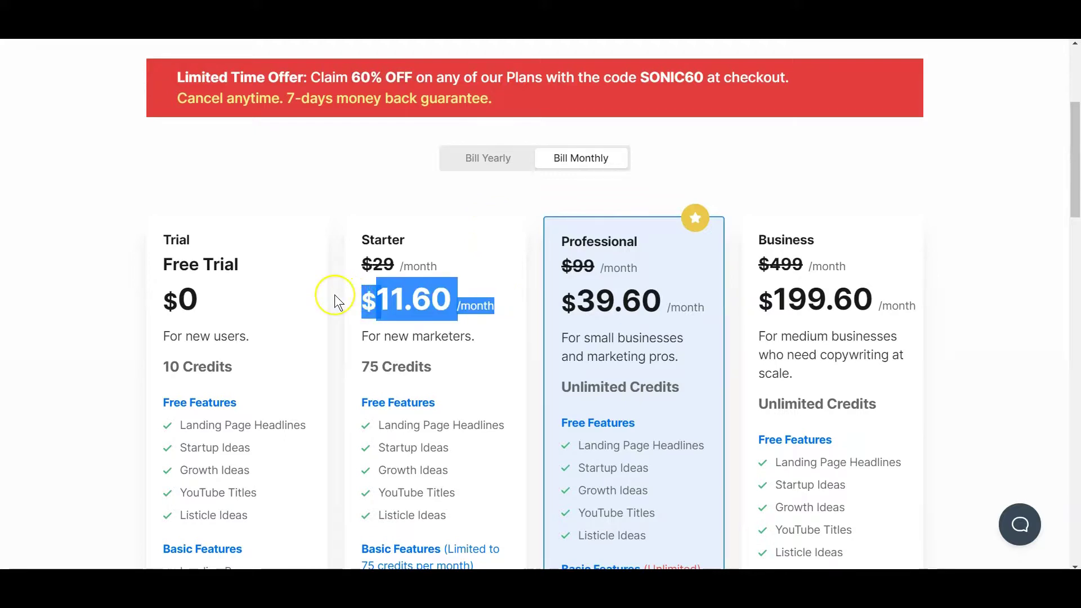
{"action": "scroll", "coordinate": [334, 296], "scroll_direction": "down", "scroll_amount": 2}
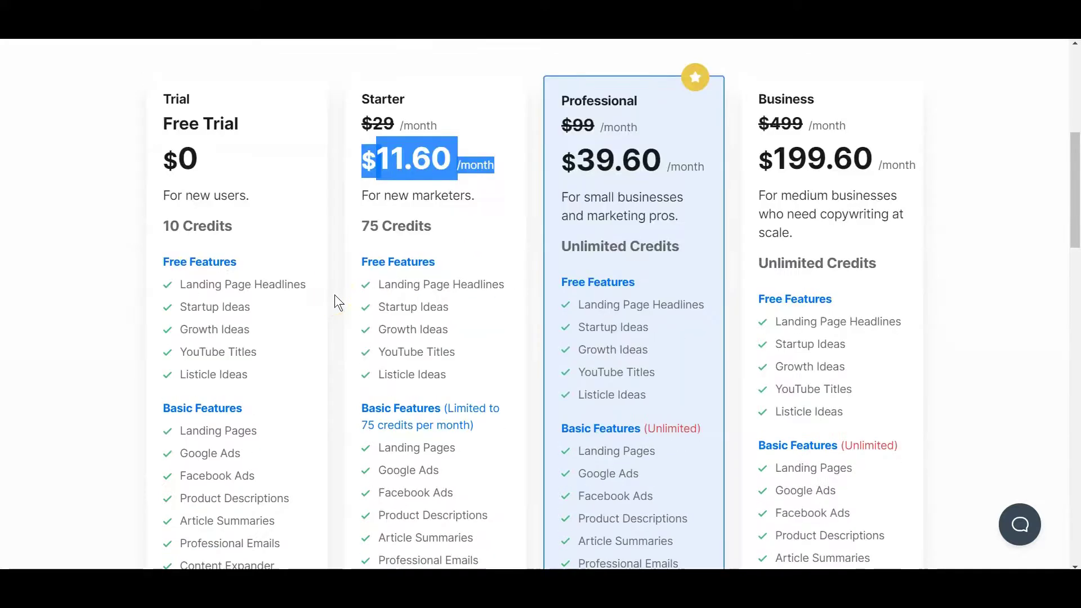
{"action": "scroll", "coordinate": [335, 295], "scroll_direction": "down", "scroll_amount": 2}
{"action": "scroll", "coordinate": [334, 295], "scroll_direction": "down", "scroll_amount": 2}
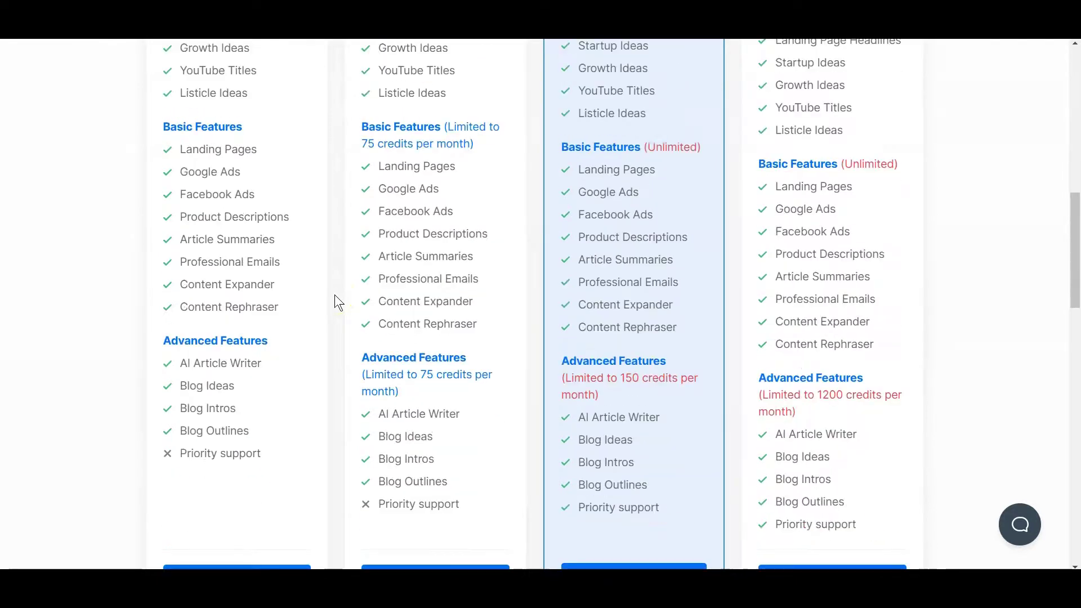
{"action": "scroll", "coordinate": [410, 278], "scroll_direction": "up", "scroll_amount": 2}
{"action": "scroll", "coordinate": [407, 281], "scroll_direction": "up", "scroll_amount": 2}
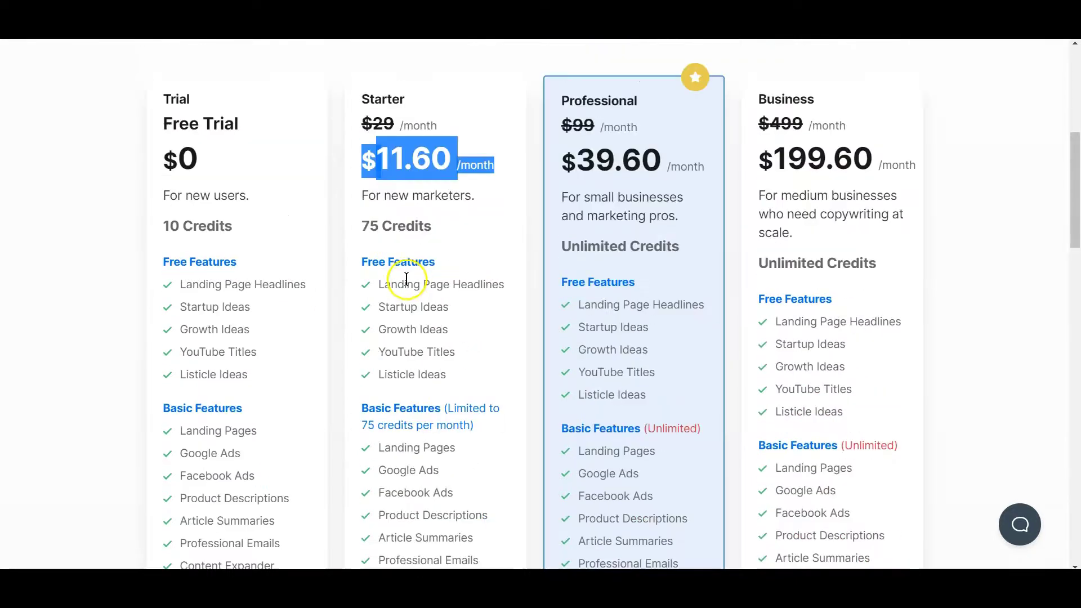
{"action": "scroll", "coordinate": [405, 282], "scroll_direction": "up", "scroll_amount": 2}
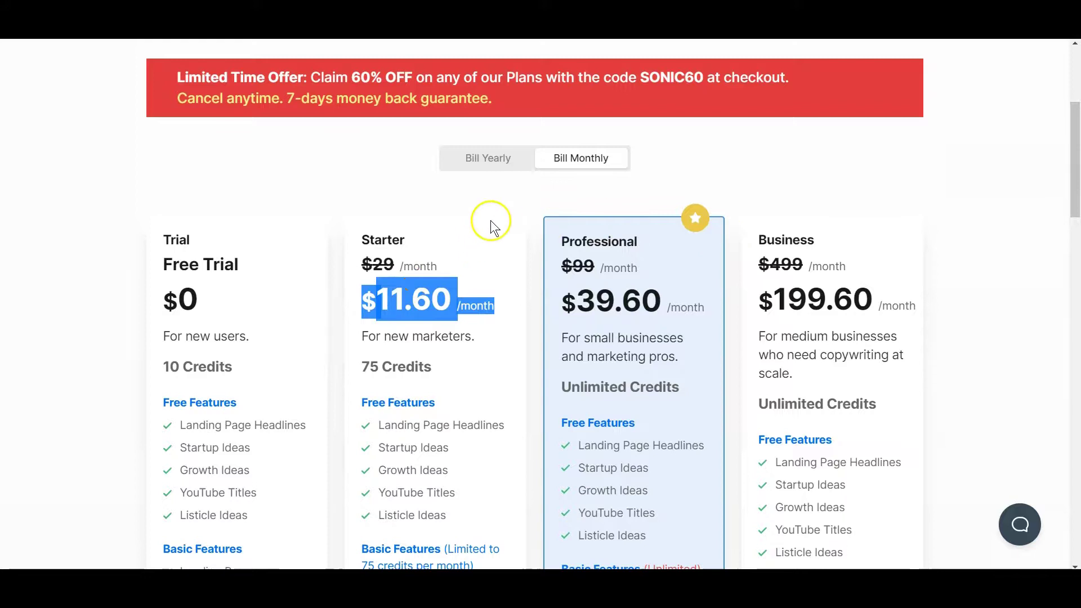
Step: Recheck yearly versus monthly plan prices, then open the Writesonic lifetime deal on AppSumo
{"action": "left_click", "coordinate": [495, 162]}
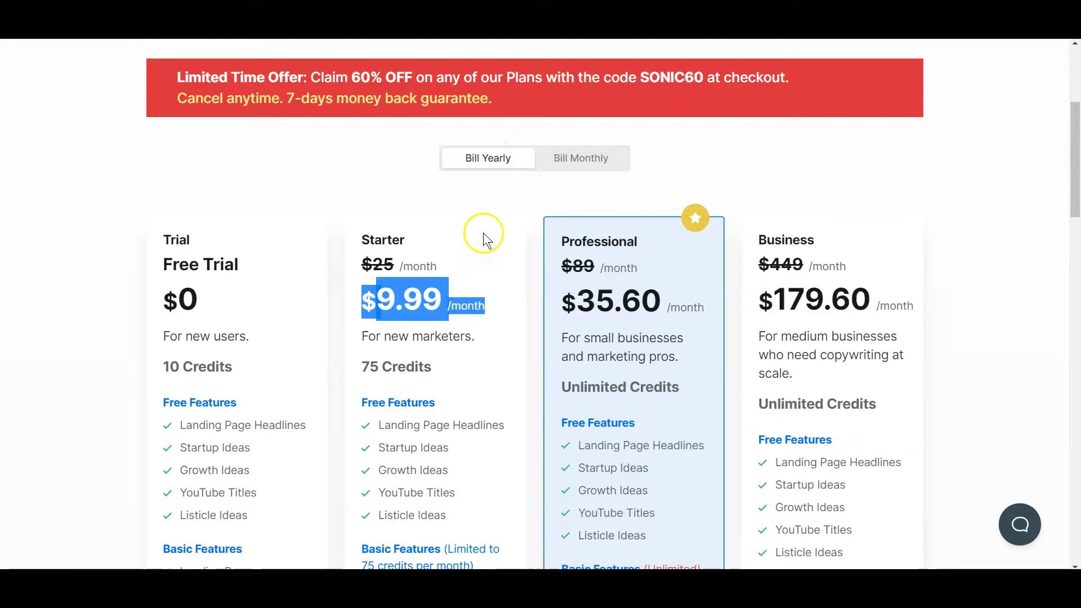
{"action": "left_click", "coordinate": [359, 155]}
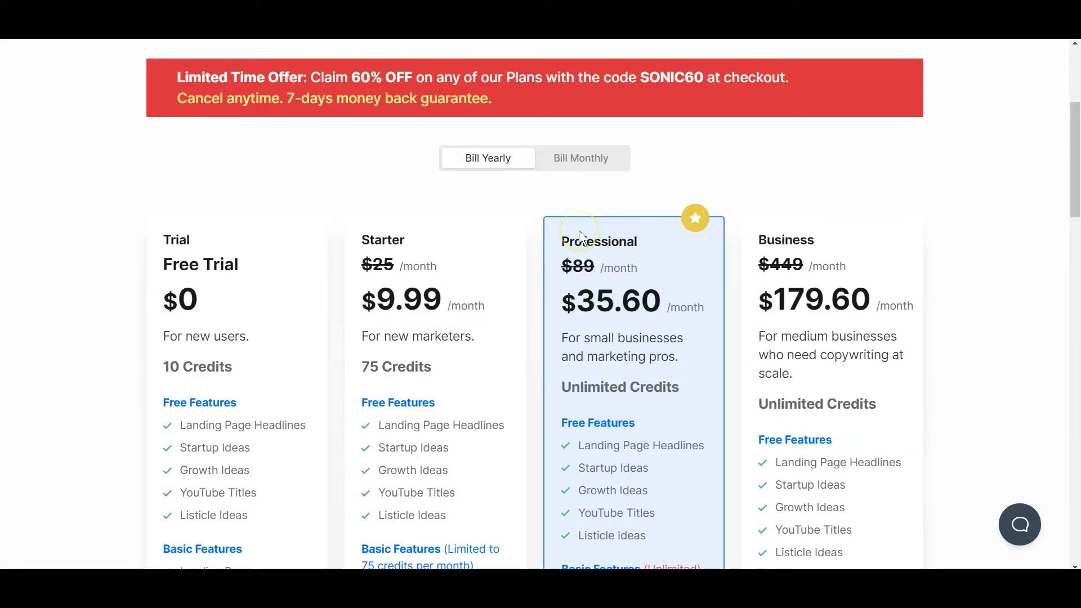
{"action": "left_click", "coordinate": [560, 158]}
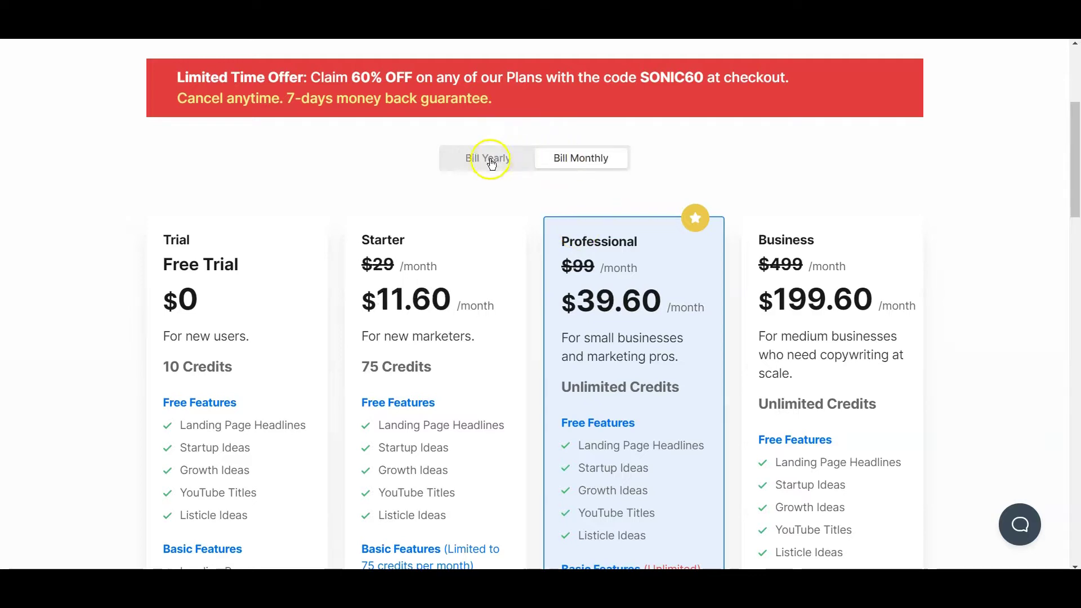
{"action": "left_click", "coordinate": [490, 162]}
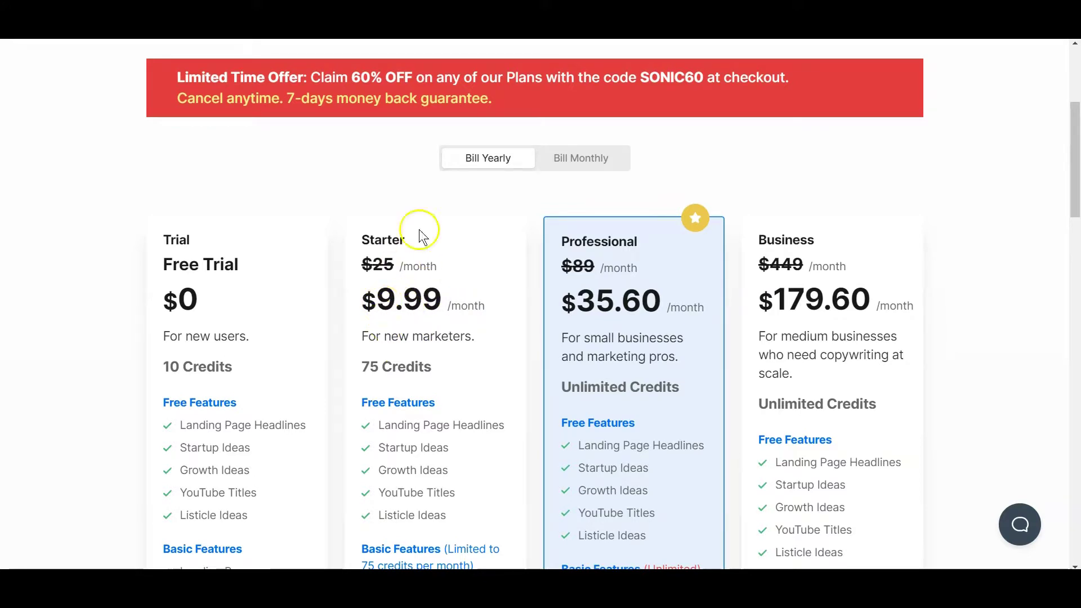
{"action": "left_click", "coordinate": [616, 40]}
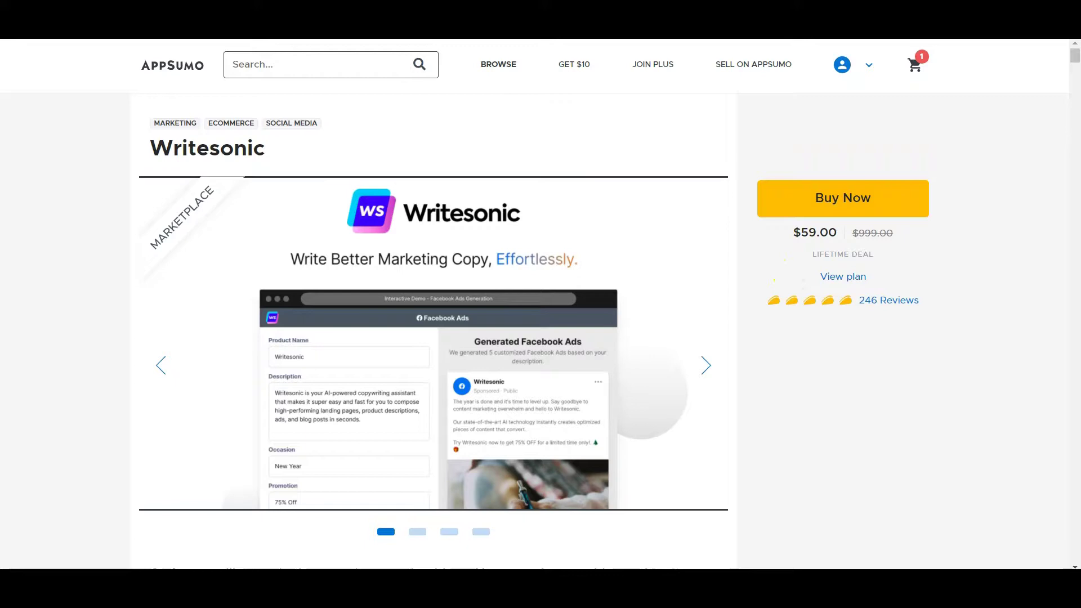
{"action": "scroll", "coordinate": [274, 262], "scroll_direction": "down", "scroll_amount": 10}
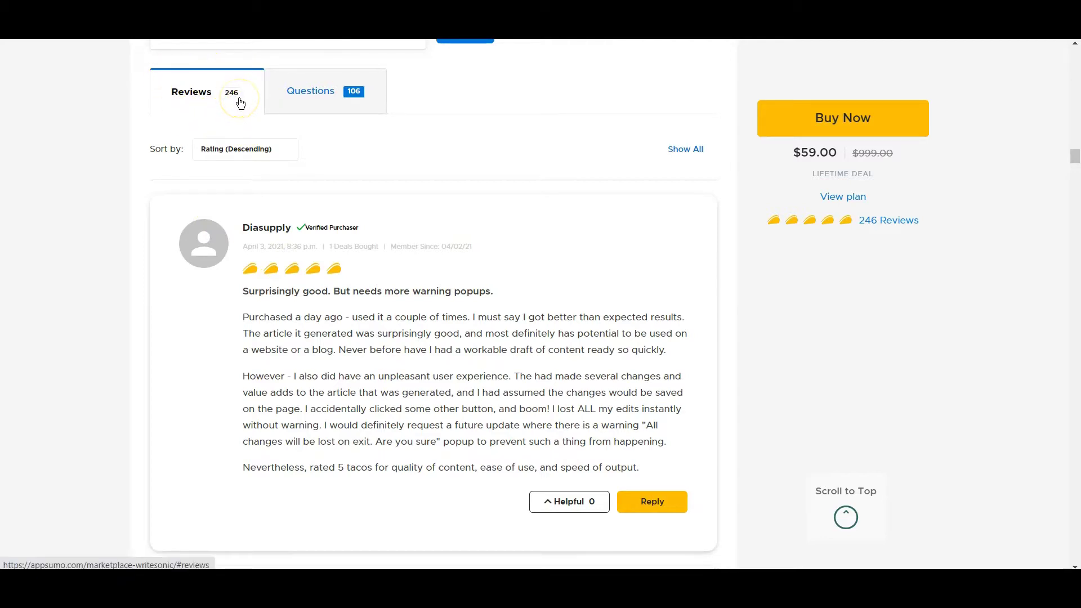
{"action": "scroll", "coordinate": [244, 116], "scroll_direction": "down", "scroll_amount": 5}
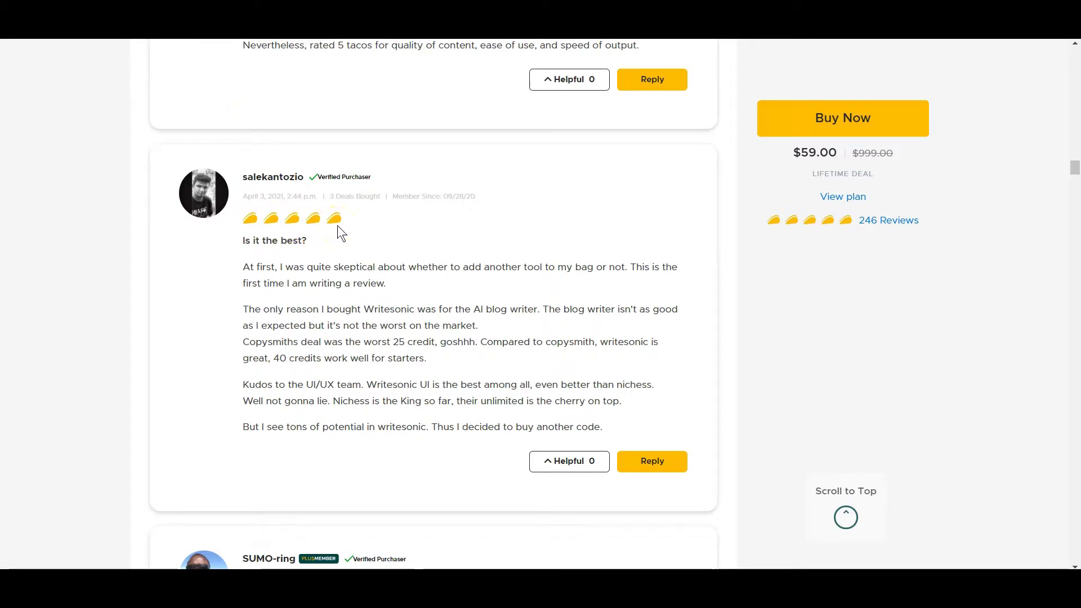
{"action": "scroll", "coordinate": [323, 237], "scroll_direction": "down", "scroll_amount": 5}
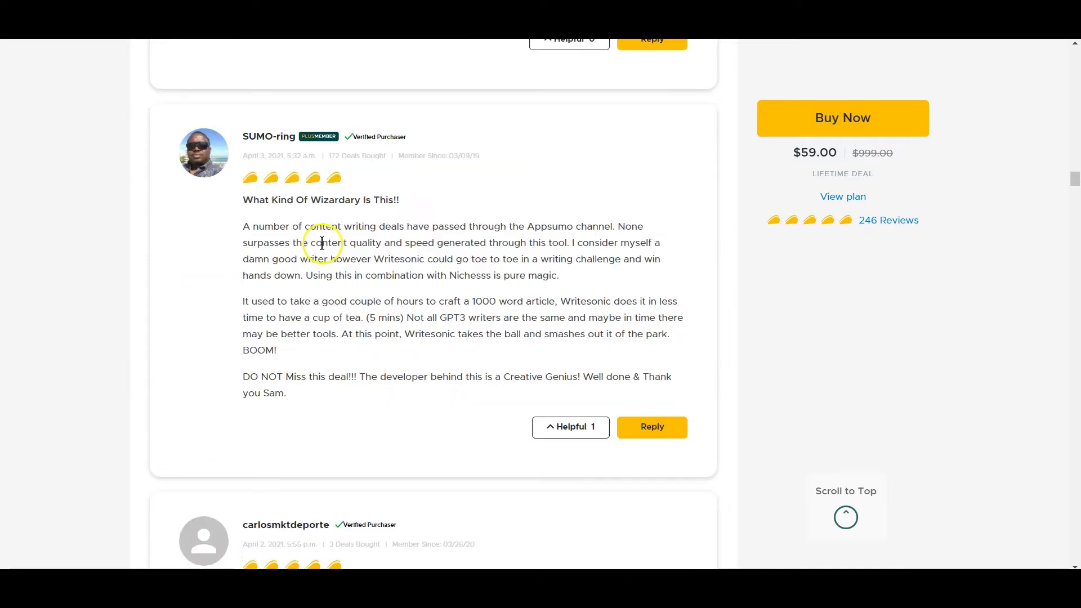
{"action": "scroll", "coordinate": [322, 244], "scroll_direction": "down", "scroll_amount": 3}
{"action": "scroll", "coordinate": [321, 244], "scroll_direction": "down", "scroll_amount": 5}
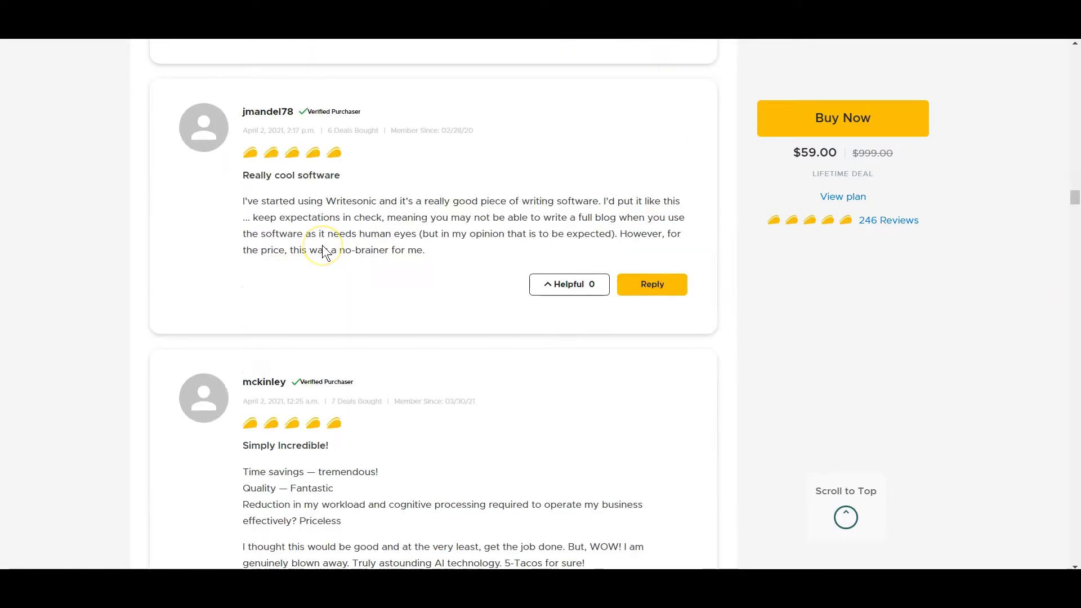
{"action": "scroll", "coordinate": [322, 245], "scroll_direction": "down", "scroll_amount": 3}
{"action": "scroll", "coordinate": [322, 245], "scroll_direction": "down", "scroll_amount": 5}
{"action": "scroll", "coordinate": [321, 245], "scroll_direction": "down", "scroll_amount": 5}
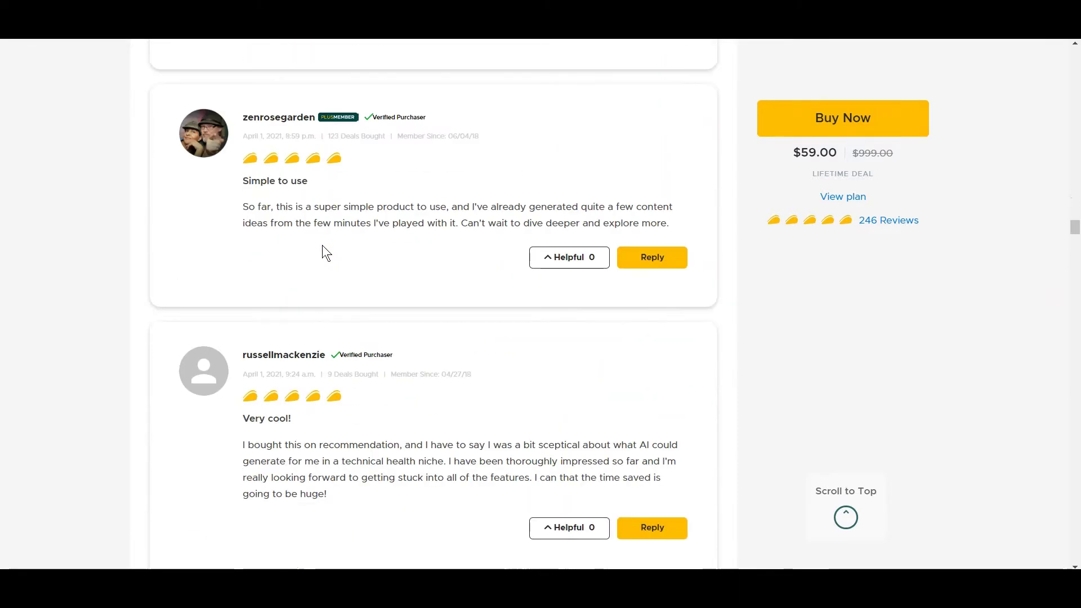
{"action": "scroll", "coordinate": [321, 245], "scroll_direction": "down", "scroll_amount": 5}
{"action": "scroll", "coordinate": [322, 246], "scroll_direction": "down", "scroll_amount": 2}
{"action": "scroll", "coordinate": [322, 246], "scroll_direction": "down", "scroll_amount": 4}
{"action": "scroll", "coordinate": [322, 246], "scroll_direction": "up", "scroll_amount": 2}
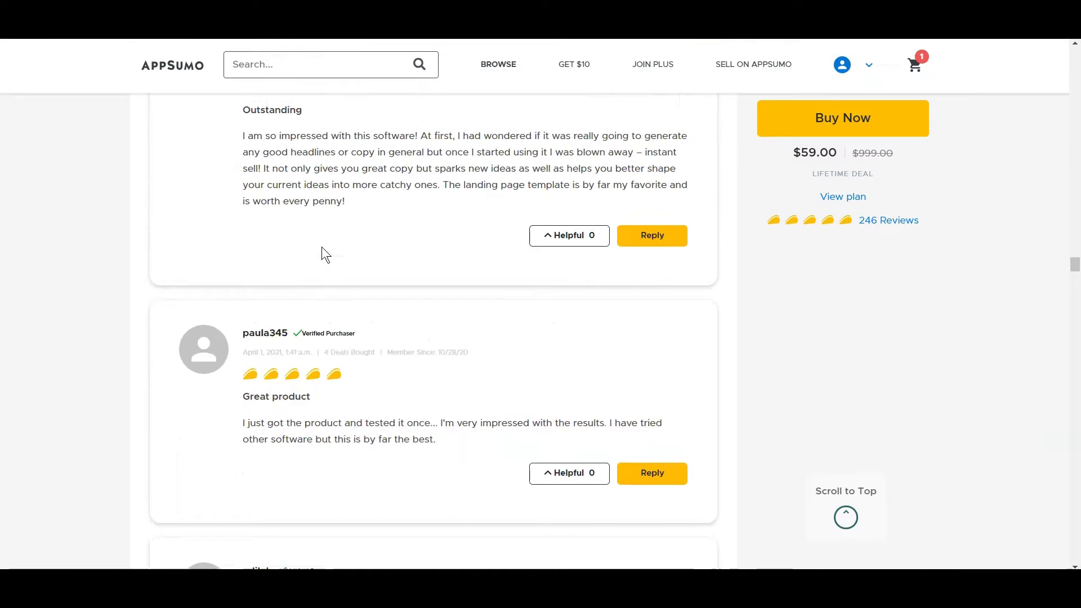
{"action": "scroll", "coordinate": [322, 247], "scroll_direction": "up", "scroll_amount": 8}
Step: Jump to the Reviews section of the AppSumo Writesonic listing
{"action": "left_click", "coordinate": [320, 254]}
{"action": "scroll", "coordinate": [287, 285], "scroll_direction": "up", "scroll_amount": 2}
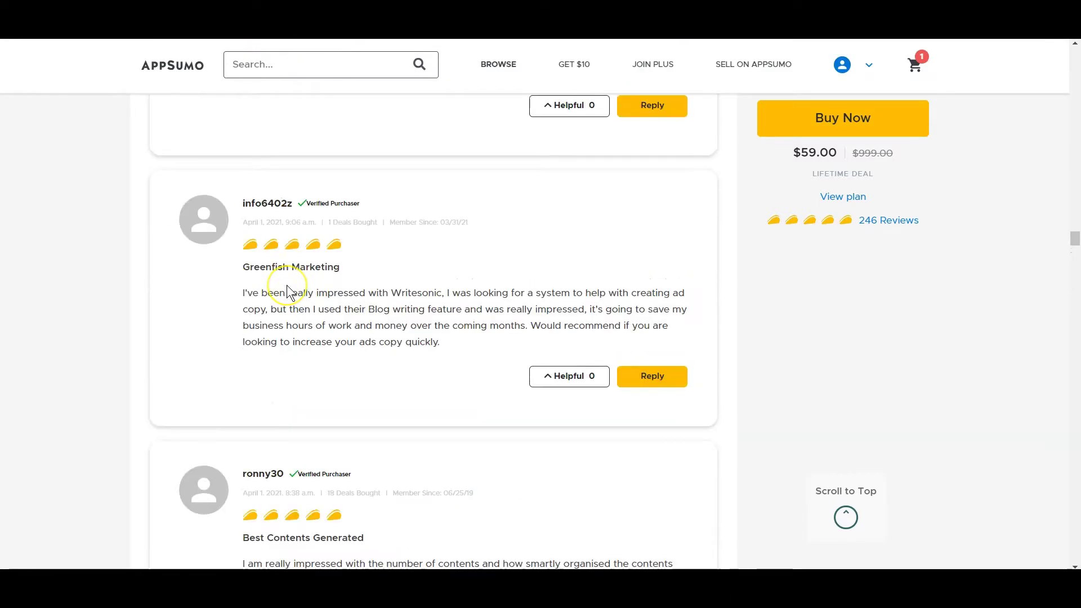
{"action": "scroll", "coordinate": [286, 285], "scroll_direction": "up", "scroll_amount": 3}
{"action": "scroll", "coordinate": [286, 285], "scroll_direction": "up", "scroll_amount": 5}
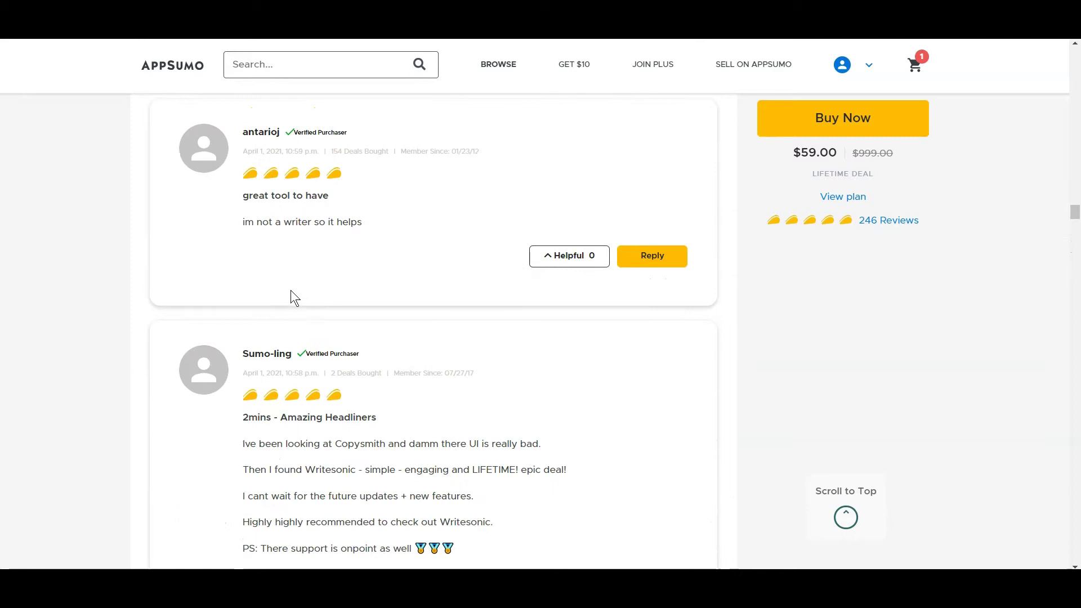